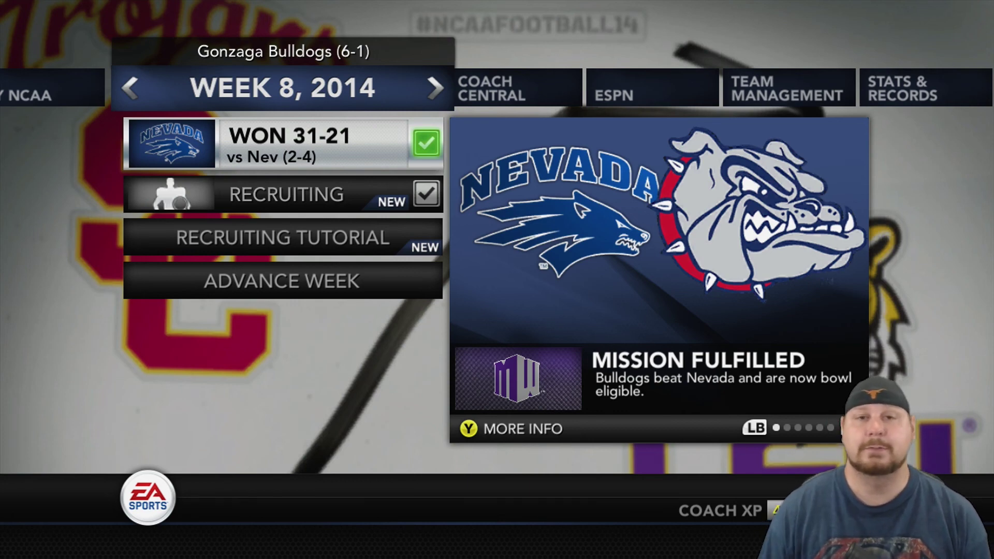
From Team Management, open Edit Roster to view the Gonzaga roster.
{"action": "key", "text": "Right"}
{"action": "key", "text": "Right"}
{"action": "key", "text": "Right"}
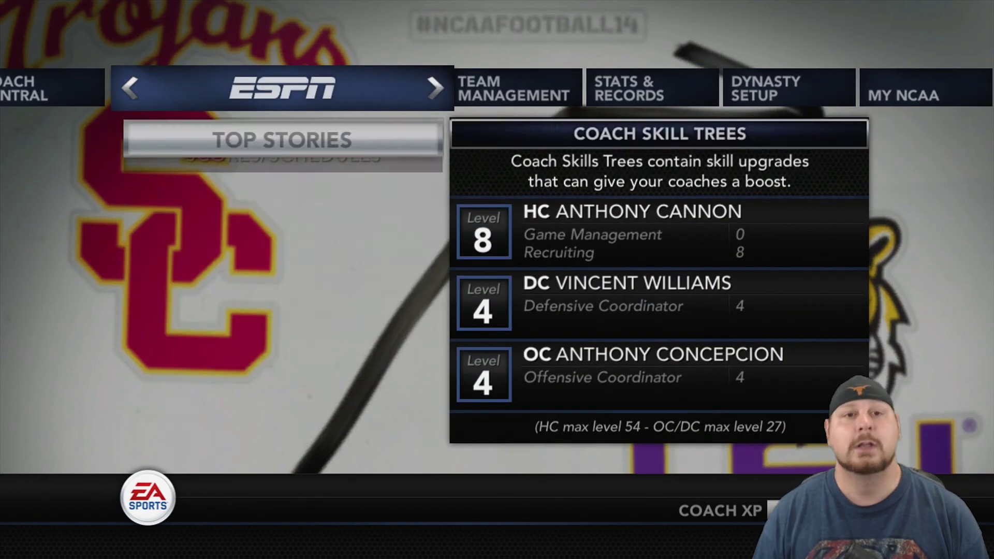
{"action": "key", "text": "Down"}
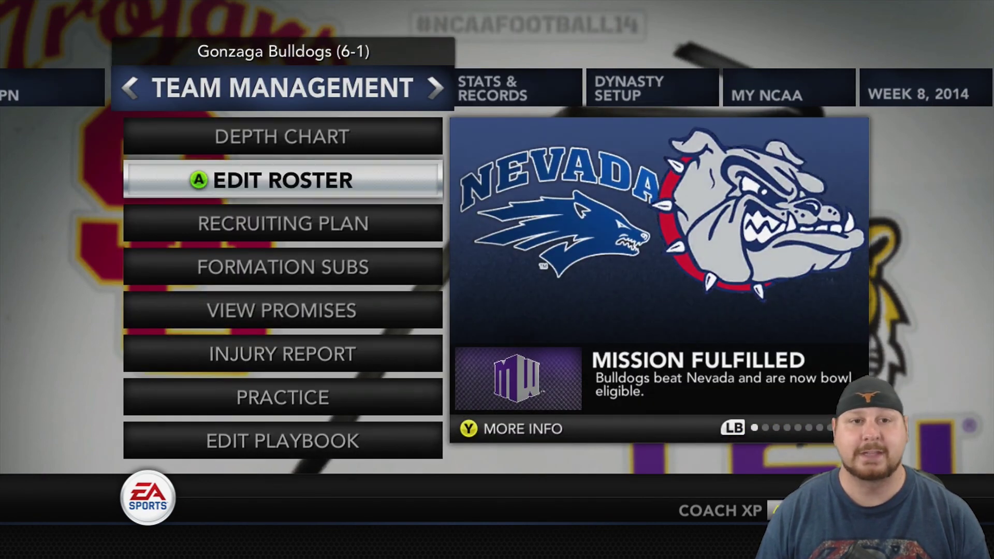
{"action": "key", "text": "Return"}
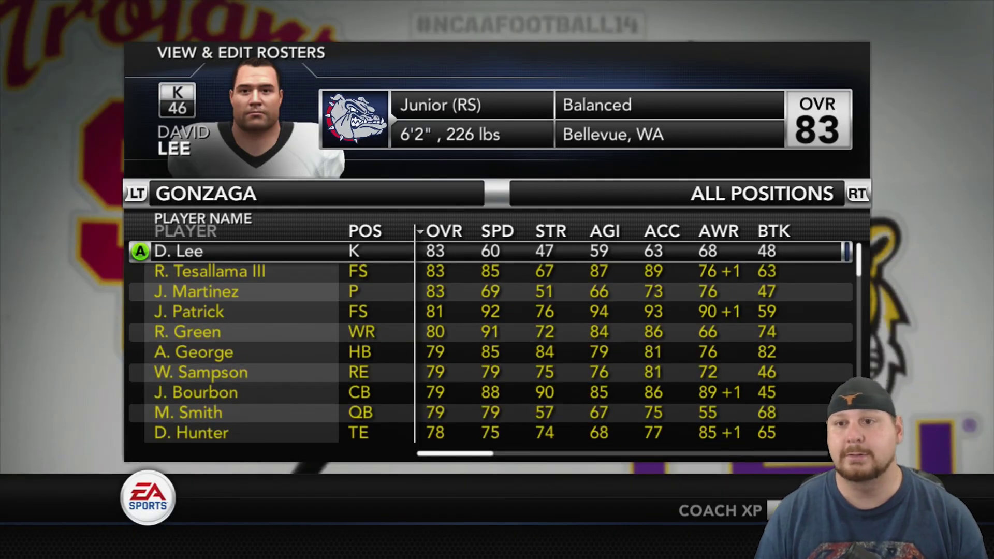
Filter the roster to halfbacks, wide receivers, then quarterbacks, checking the second QB's card.
{"action": "key", "text": "Return"}
{"action": "key", "text": "Up"}
{"action": "key", "text": "Up"}
{"action": "key", "text": "Return"}
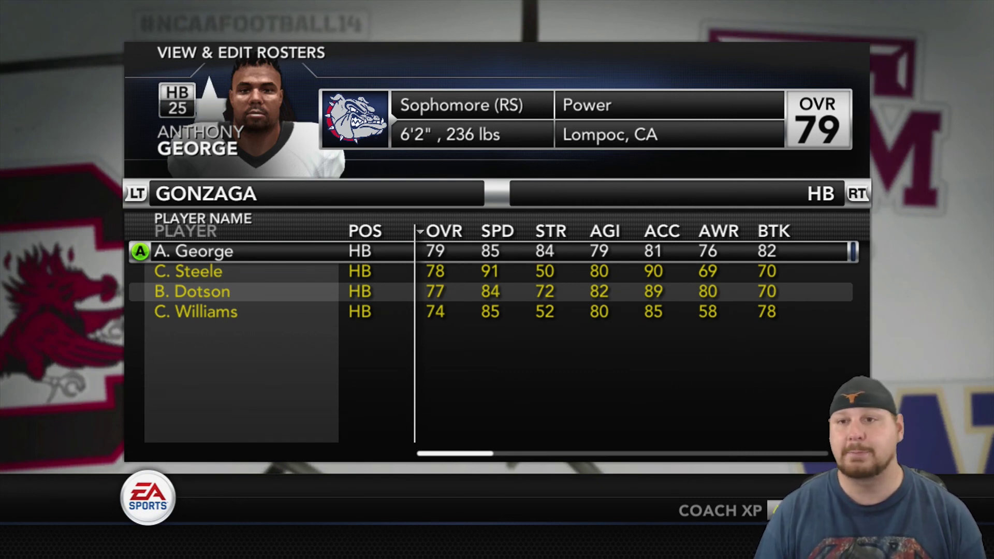
{"action": "key", "text": "Return"}
{"action": "key", "text": "Down"}
{"action": "key", "text": "Down"}
{"action": "key", "text": "Return"}
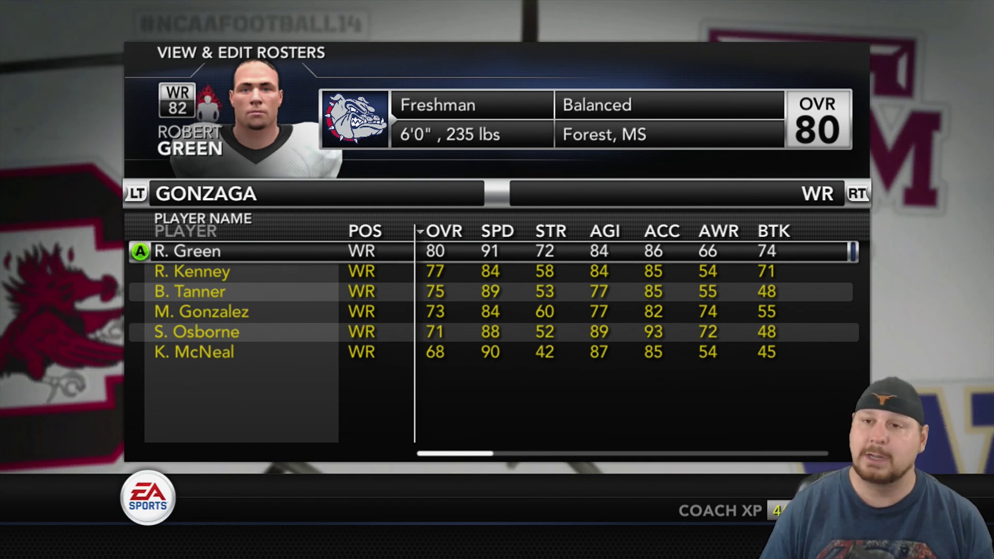
{"action": "key", "text": "Return"}
{"action": "key", "text": "Up"}
{"action": "key", "text": "Up"}
{"action": "key", "text": "Up"}
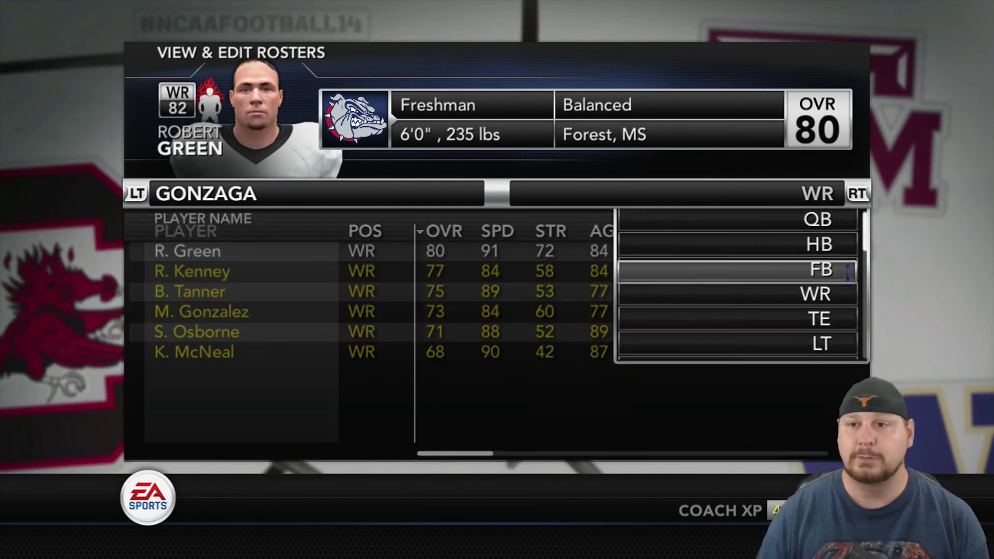
{"action": "key", "text": "Return"}
{"action": "key", "text": "Down"}
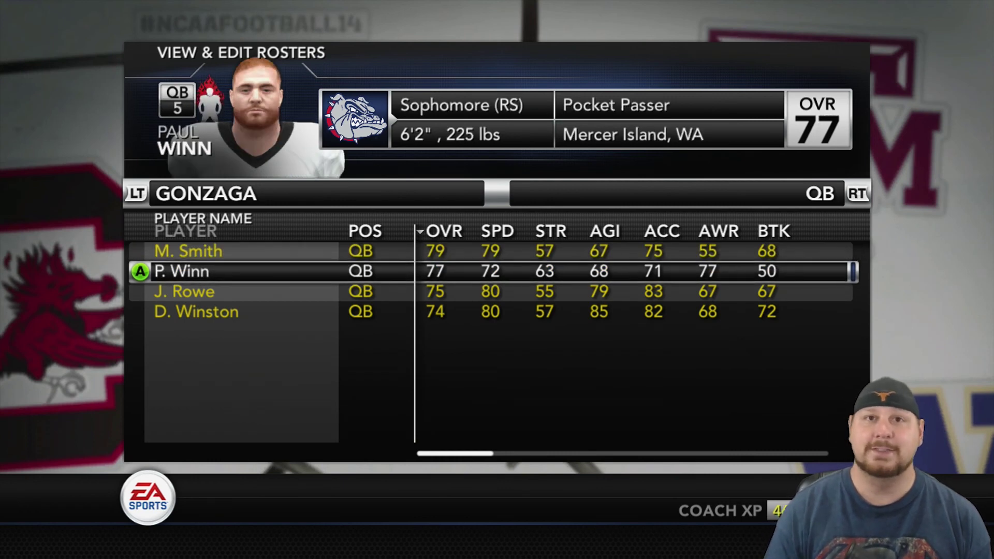
Filter to cornerbacks, review another cornerback's ratings, then highlight the FS filter.
{"action": "key", "text": "Return"}
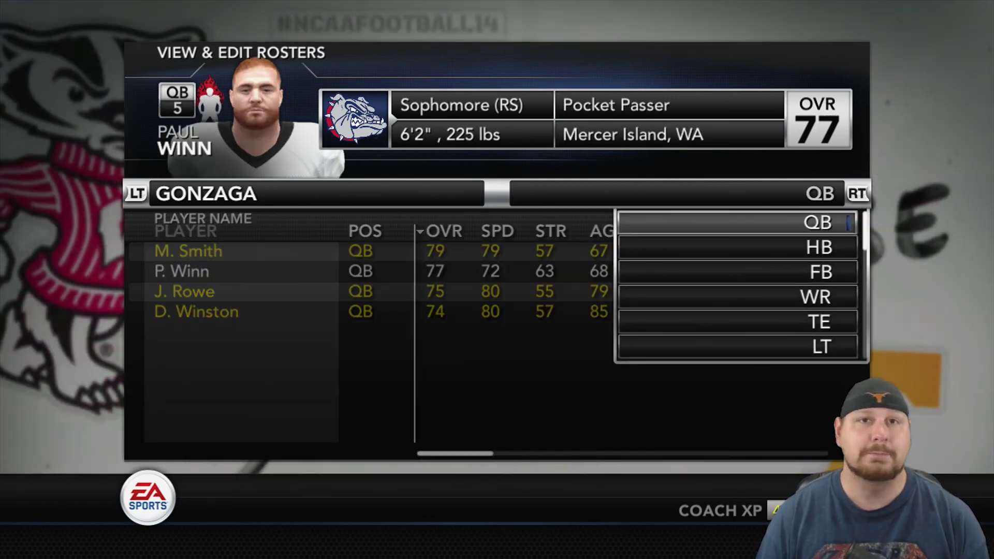
{"action": "key", "text": "Down"}
{"action": "key", "text": "Down"}
{"action": "key", "text": "Down"}
{"action": "key", "text": "Down"}
{"action": "key", "text": "Down"}
{"action": "key", "text": "Down"}
{"action": "key", "text": "Down"}
{"action": "key", "text": "Down"}
{"action": "key", "text": "Down"}
{"action": "key", "text": "Down"}
{"action": "key", "text": "Down"}
{"action": "key", "text": "Down"}
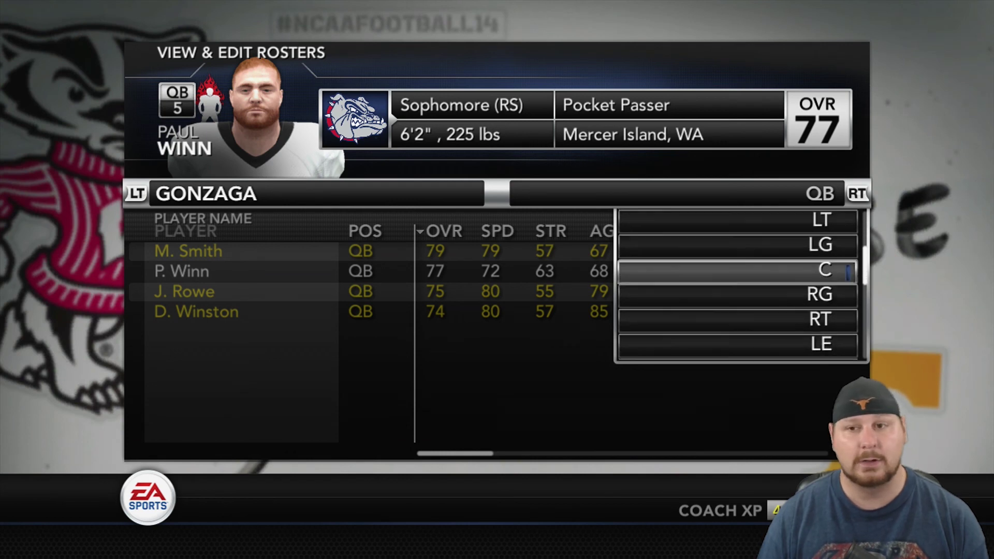
{"action": "key", "text": "Down"}
{"action": "key", "text": "Down"}
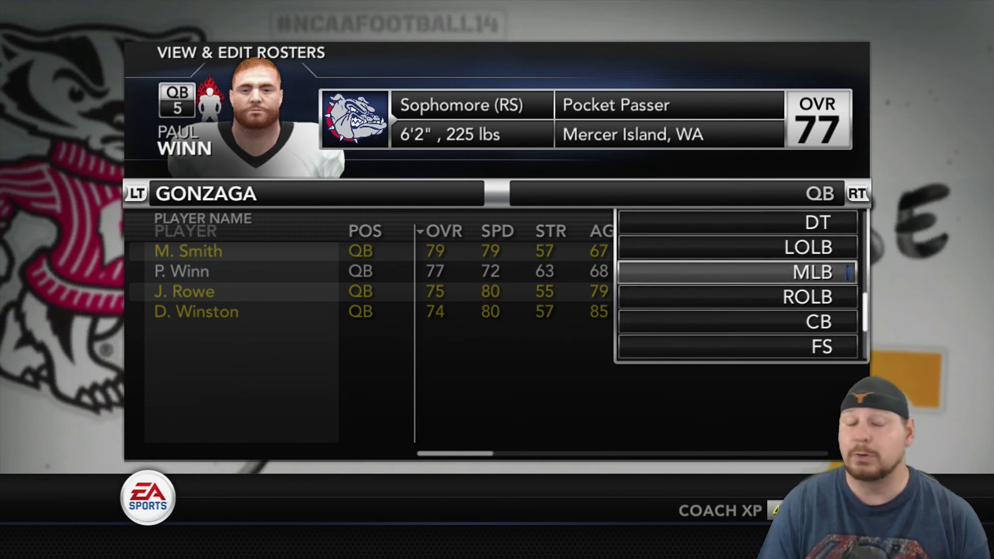
{"action": "key", "text": "Down"}
{"action": "key", "text": "Down"}
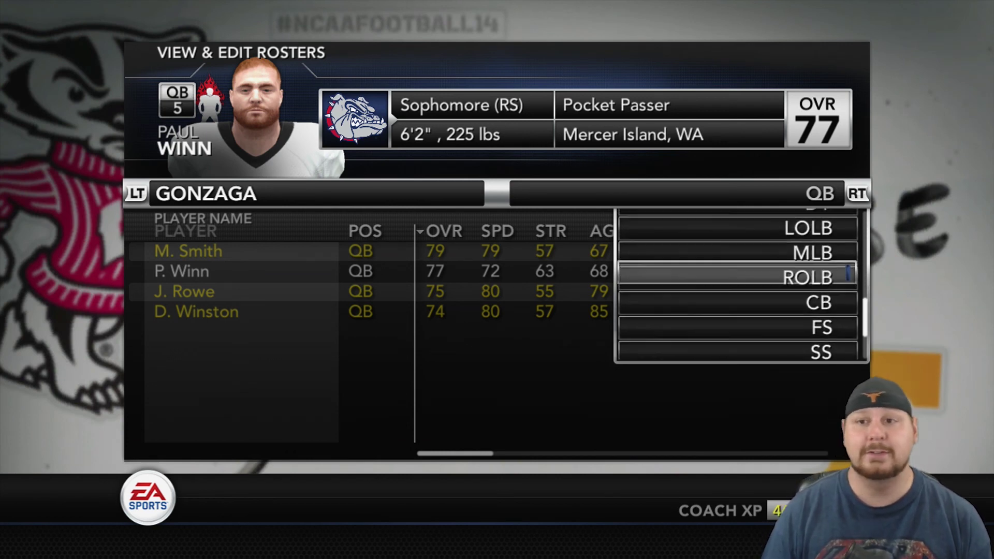
{"action": "key", "text": "Return"}
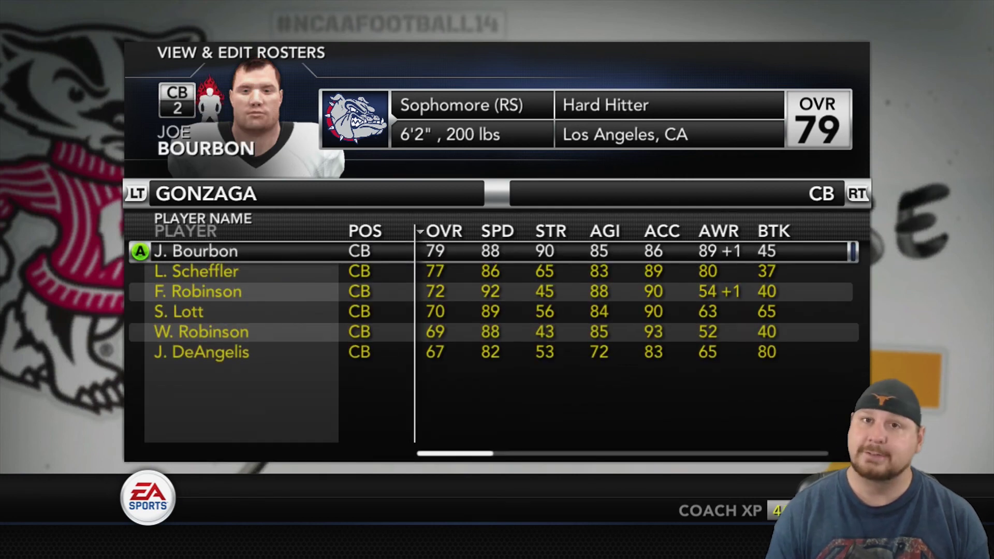
{"action": "key", "text": "Down"}
{"action": "key", "text": "Down"}
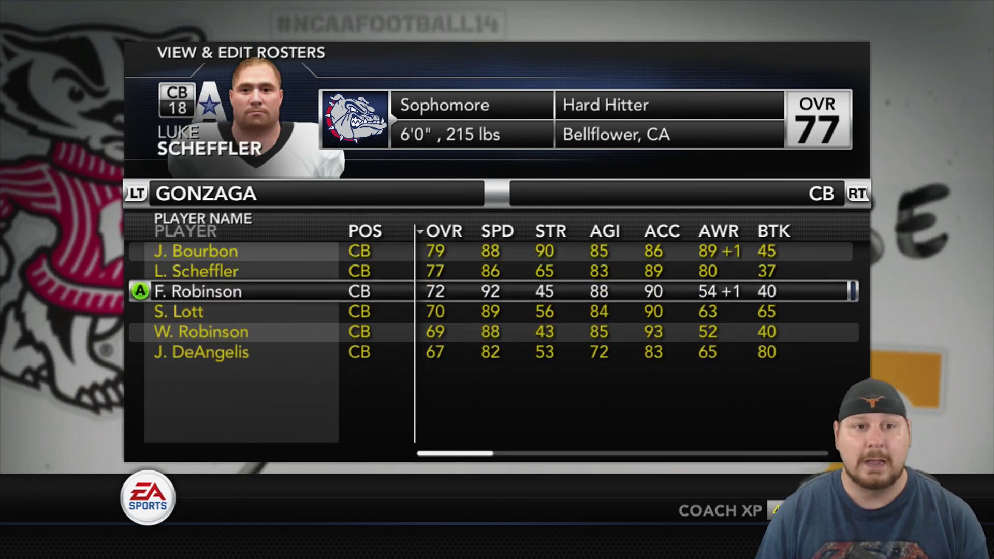
{"action": "key", "text": "Return"}
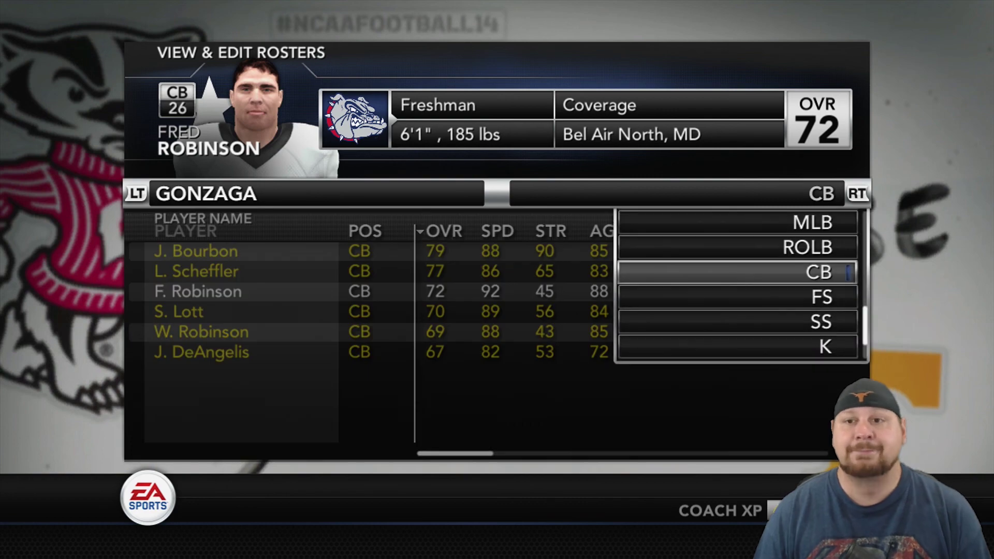
{"action": "key", "text": "Down"}
Show the free safeties, then exit the roster editor and accept the autosave warning.
{"action": "key", "text": "Return"}
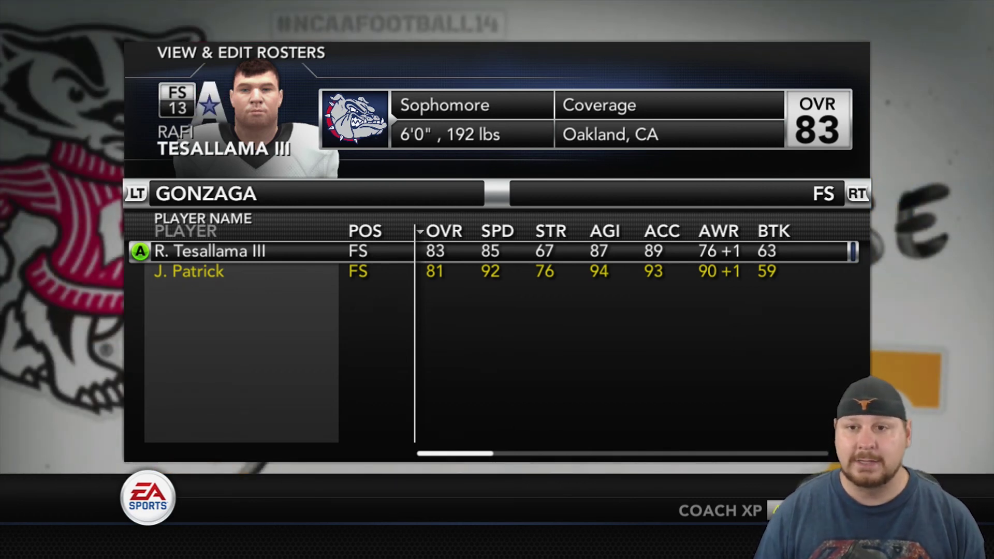
{"action": "key", "text": "Escape"}
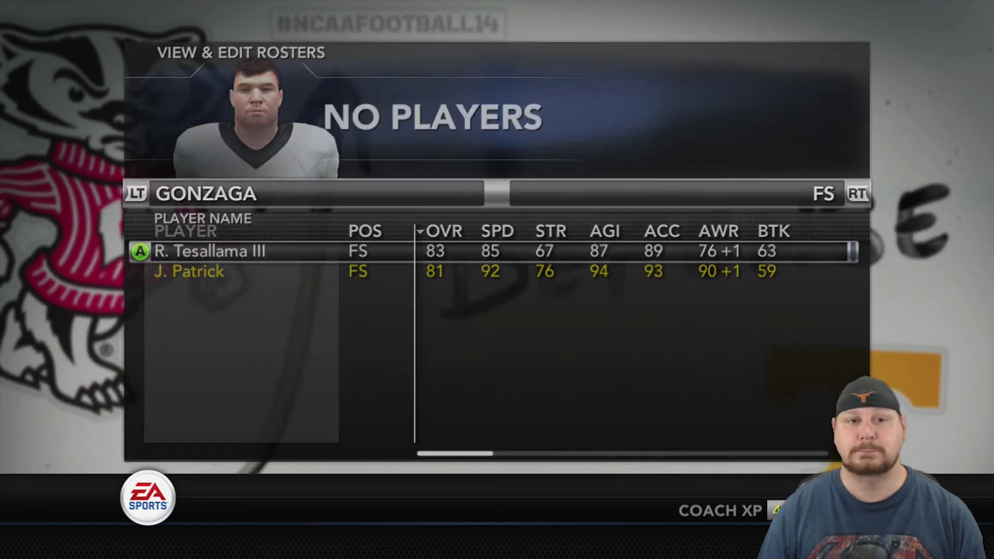
{"action": "key", "text": "Up"}
{"action": "key", "text": "Return"}
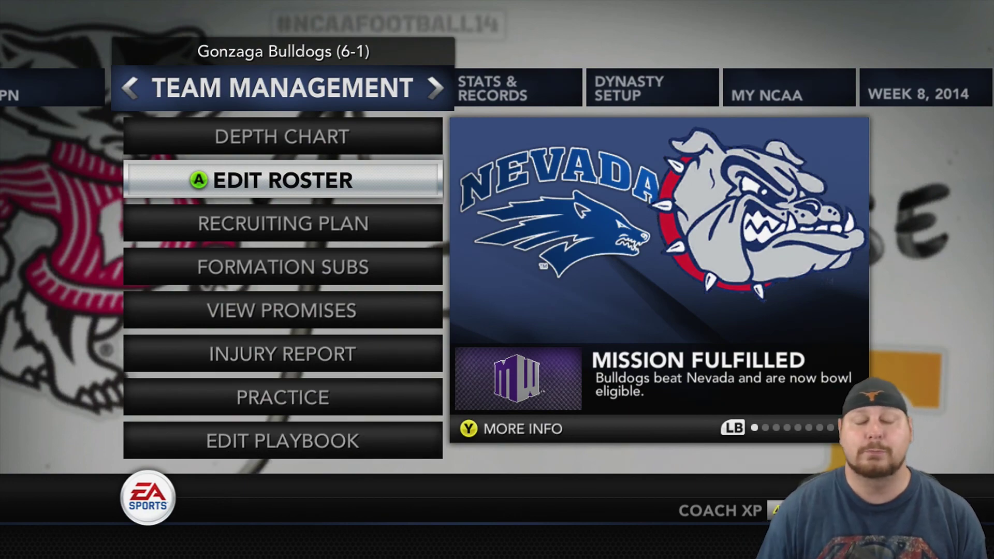
Start Save Dynasty to the USB Storage Device and look over the PENALTY and GONZAGA saves.
{"action": "key", "text": "Right"}
{"action": "key", "text": "Right"}
{"action": "key", "text": "Down"}
{"action": "key", "text": "Down"}
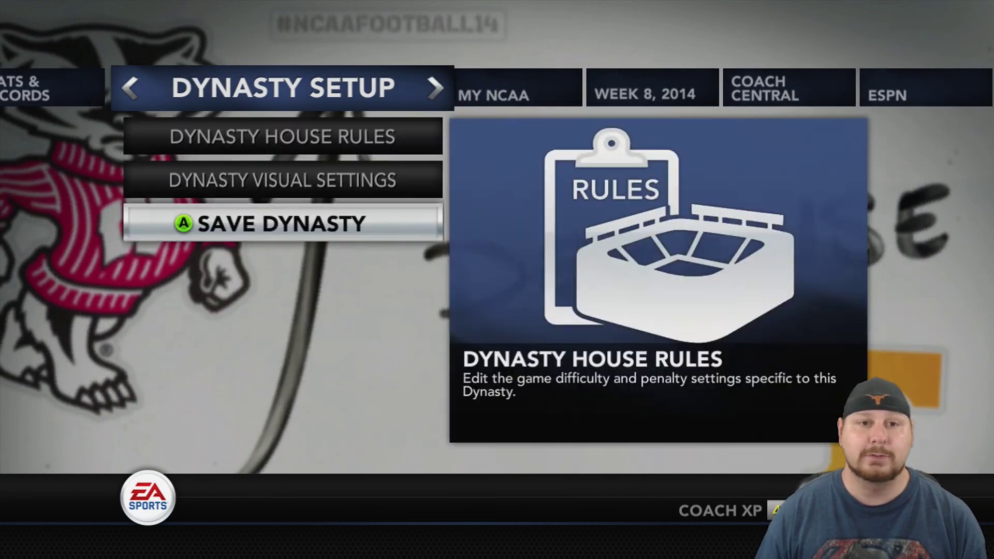
{"action": "key", "text": "Return"}
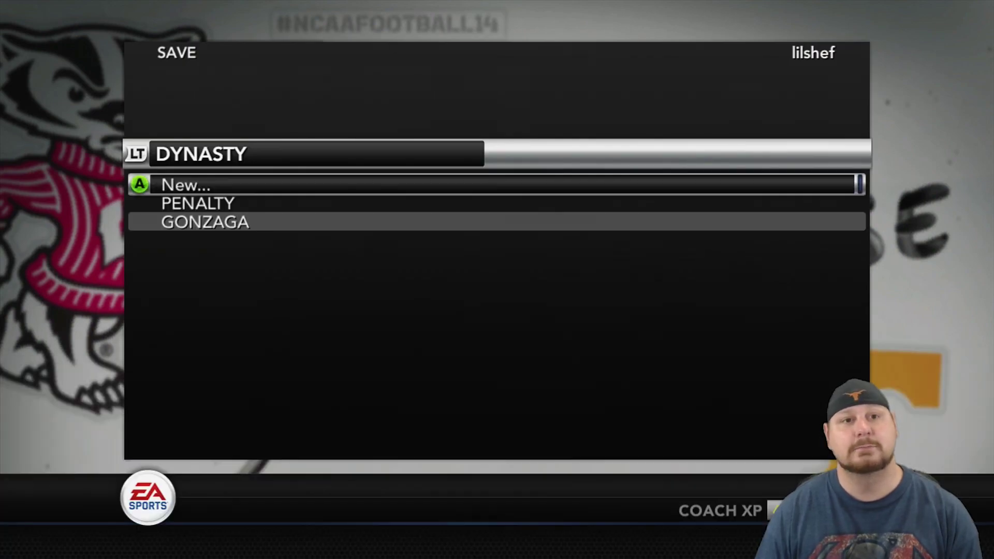
{"action": "key", "text": "Return"}
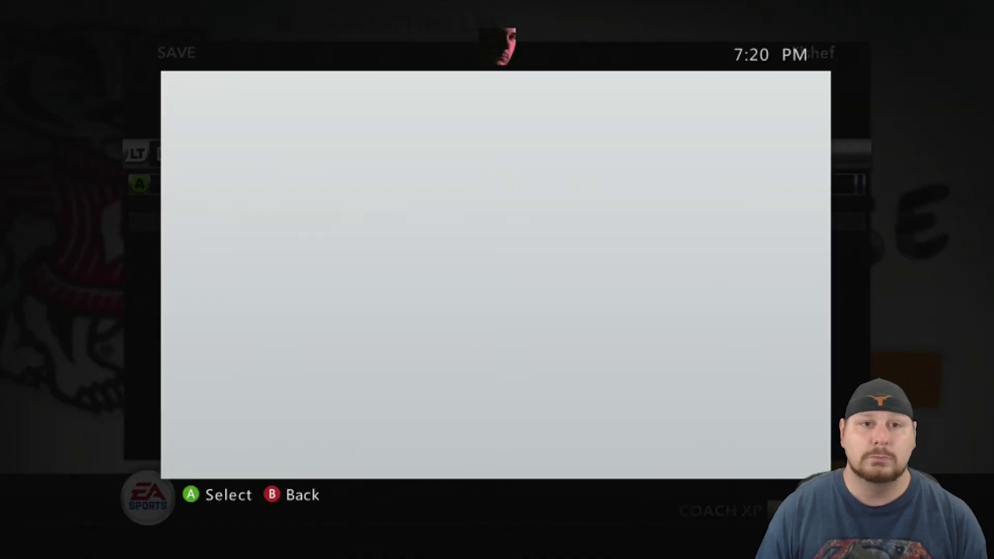
{"action": "key", "text": "Down"}
{"action": "key", "text": "Return"}
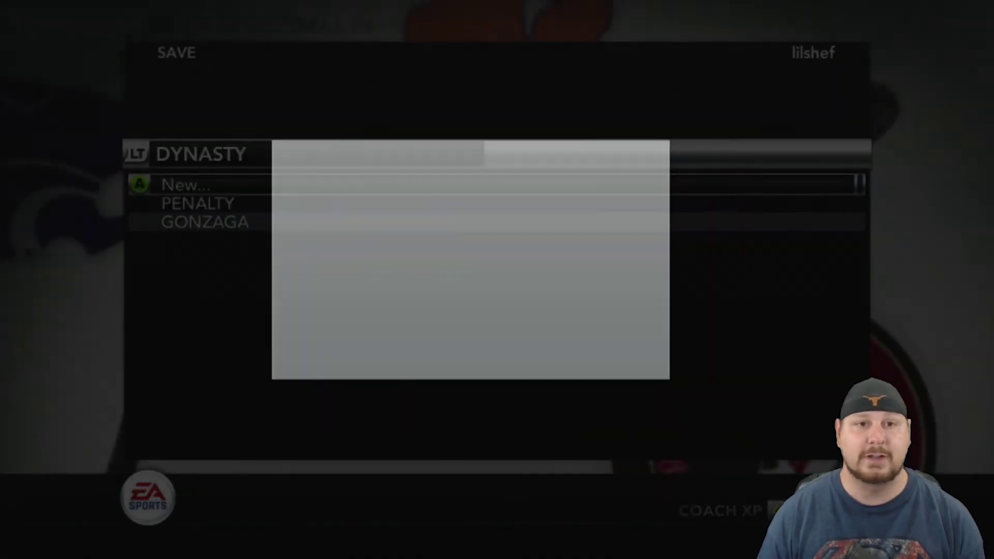
{"action": "key", "text": "Down"}
{"action": "key", "text": "Down"}
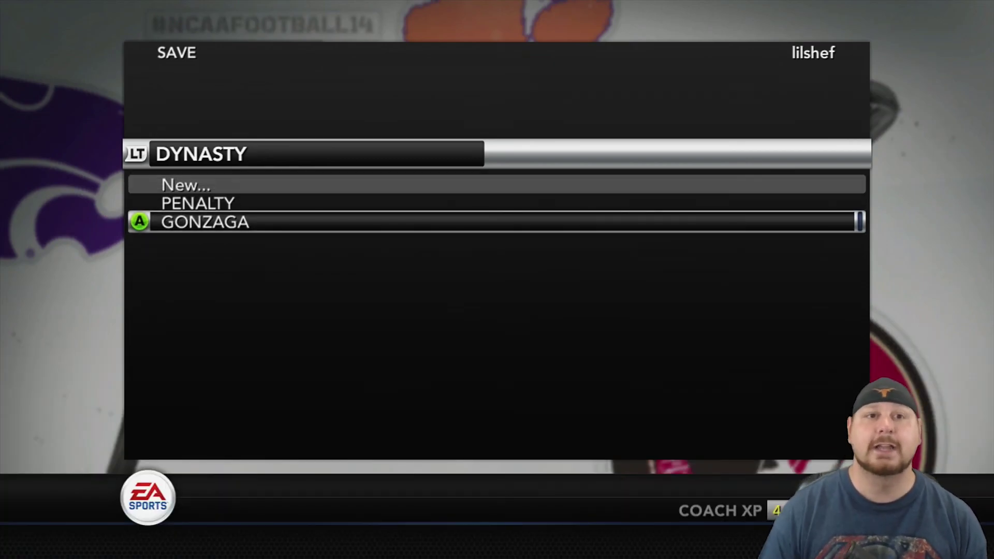
{"action": "key", "text": "Up"}
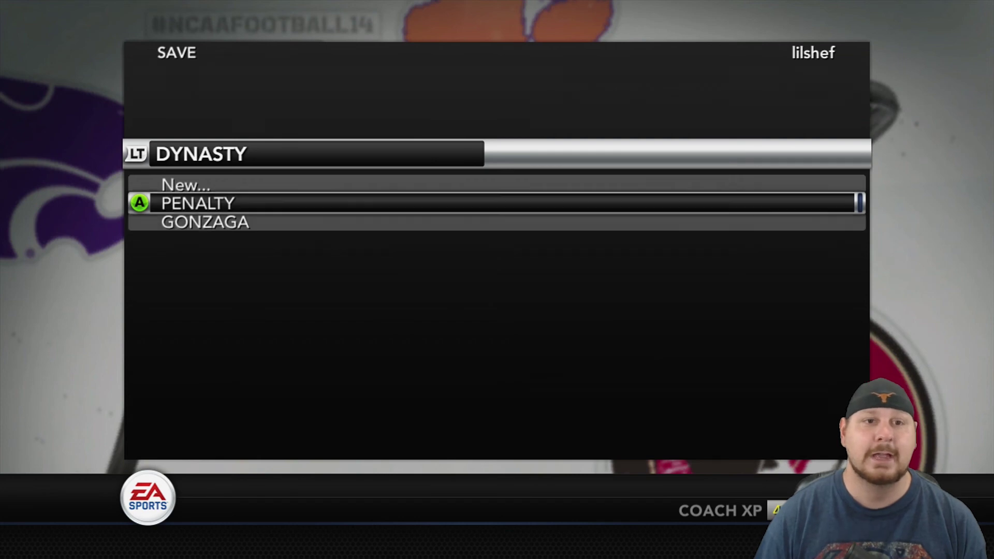
{"action": "key", "text": "Up"}
Save the dynasty as a new file named SAVEEDIT and scroll to it in the list.
{"action": "key", "text": "Return"}
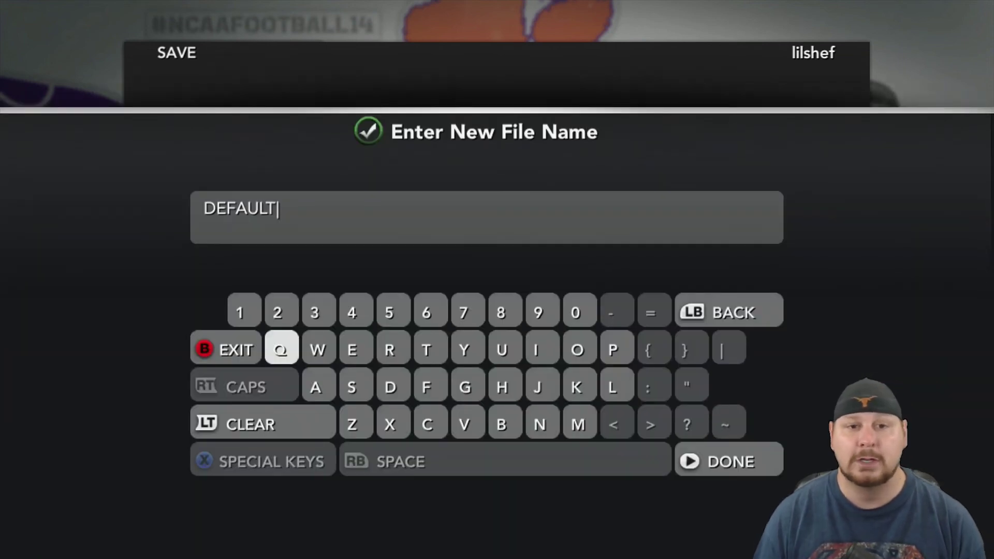
{"action": "key", "text": "BackSpace"}
{"action": "key", "text": "BackSpace"}
{"action": "key", "text": "BackSpace"}
{"action": "key", "text": "BackSpace"}
{"action": "key", "text": "BackSpace"}
{"action": "key", "text": "BackSpace"}
{"action": "key", "text": "BackSpace"}
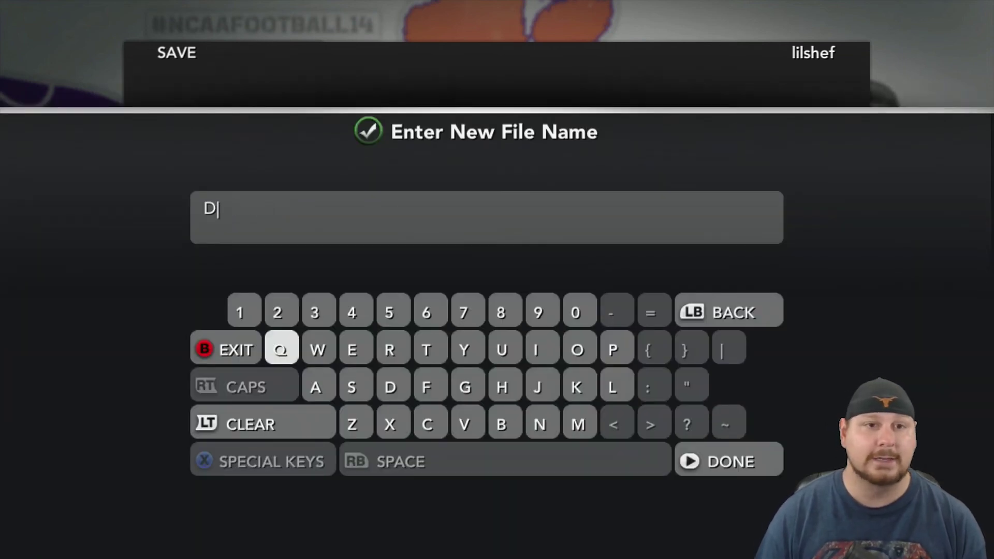
{"action": "type", "text": "SA"}
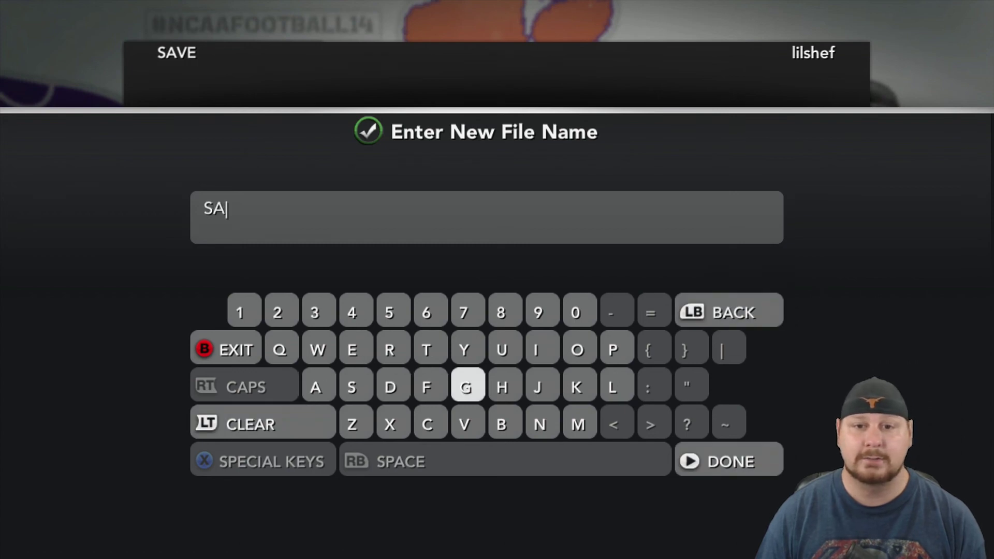
{"action": "type", "text": "VE"}
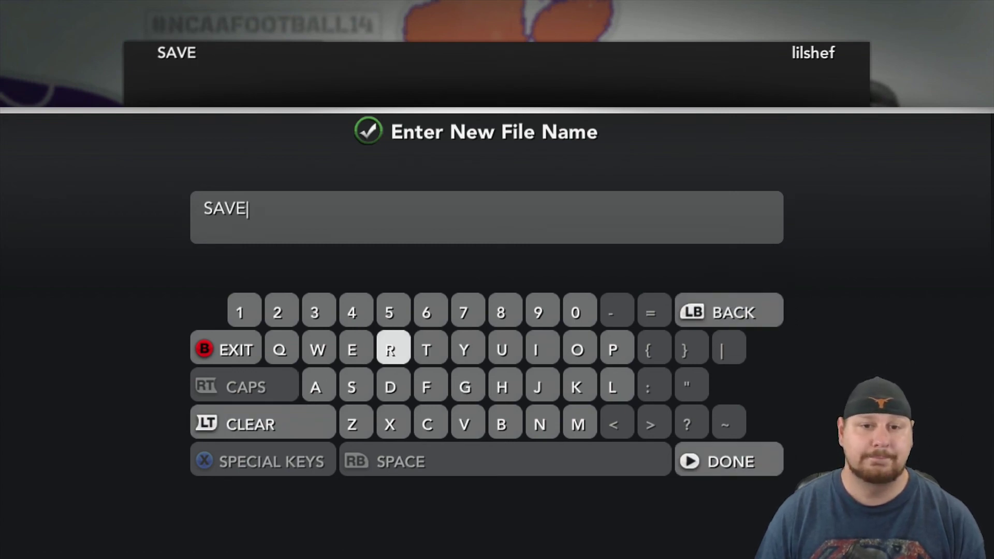
{"action": "type", "text": "EDI"}
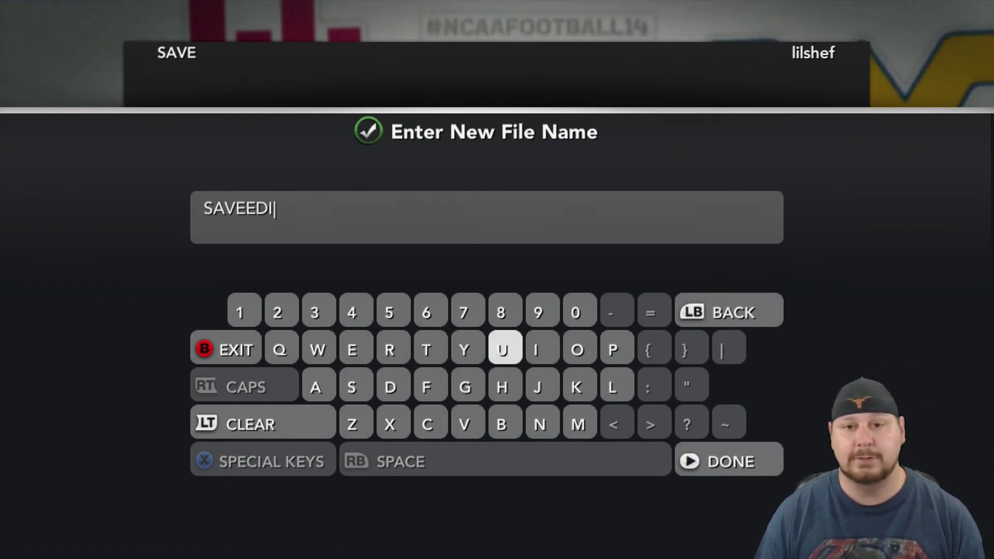
{"action": "type", "text": "T"}
{"action": "key", "text": "Return"}
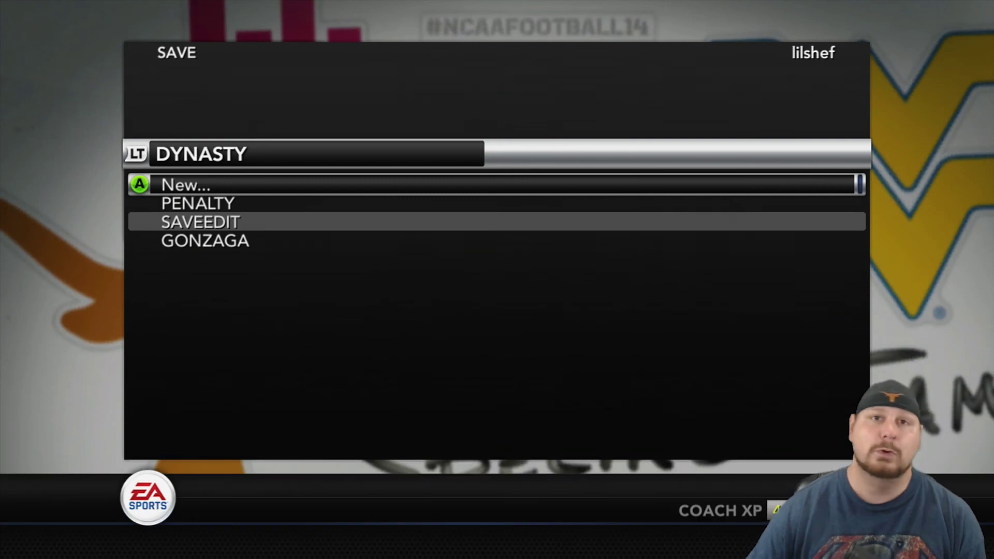
{"action": "key", "text": "Down"}
{"action": "key", "text": "Down"}
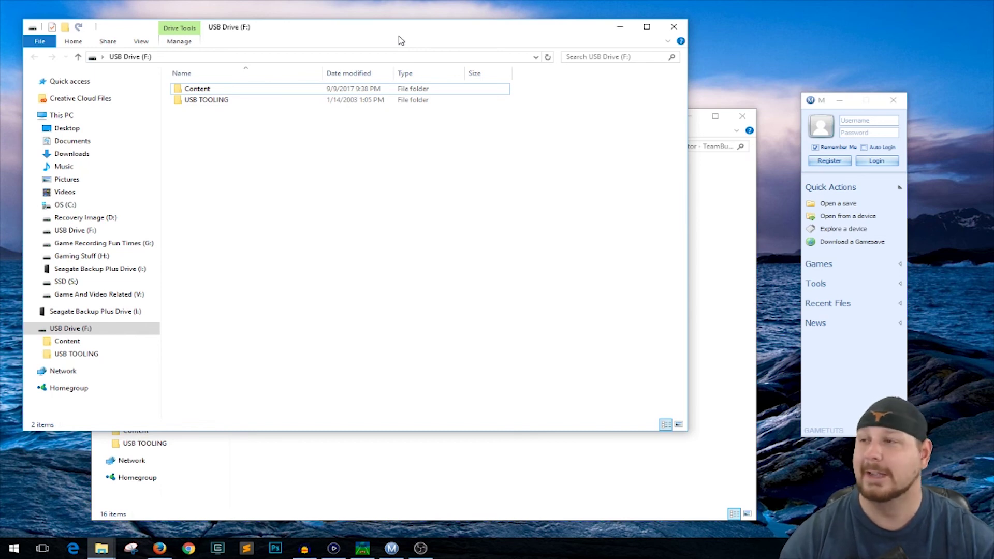
{"action": "double_click", "coordinate": [209, 92]}
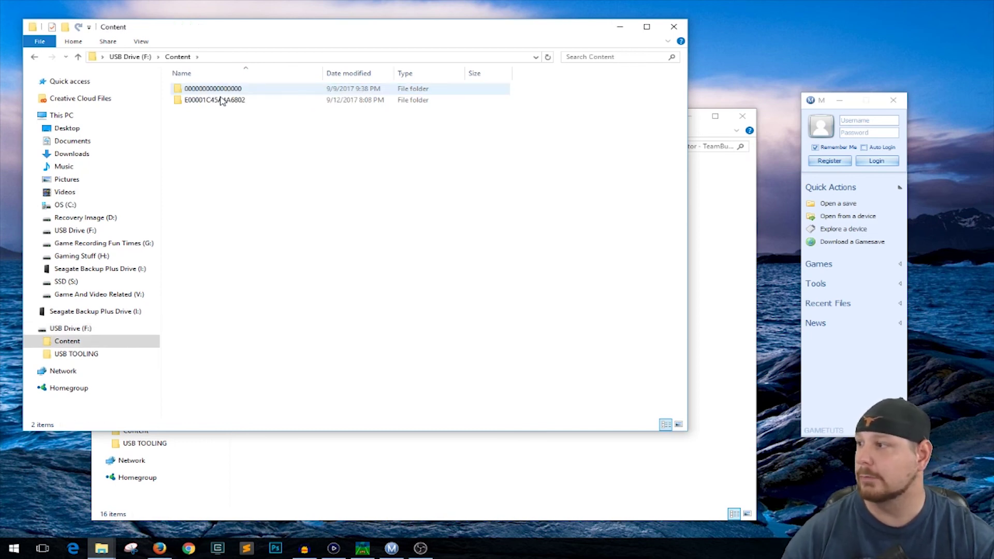
{"action": "double_click", "coordinate": [223, 102]}
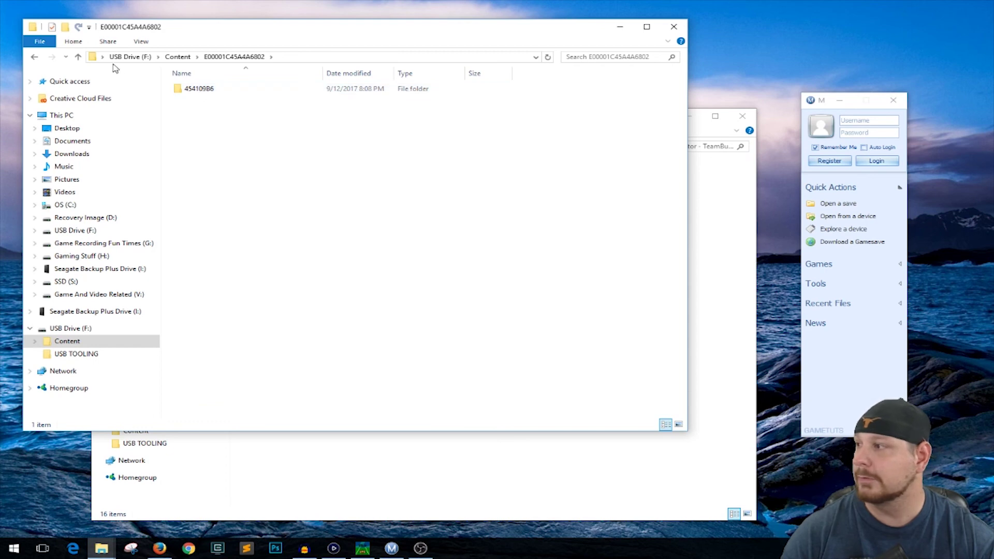
{"action": "left_click", "coordinate": [78, 56]}
{"action": "double_click", "coordinate": [193, 88]}
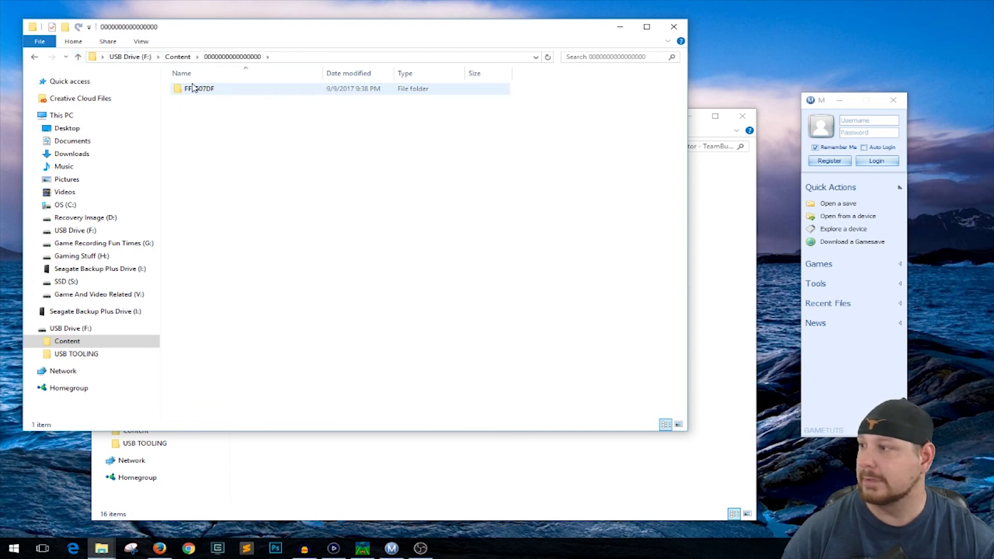
{"action": "left_click", "coordinate": [78, 56]}
{"action": "left_click", "coordinate": [209, 100]}
{"action": "double_click", "coordinate": [209, 101]}
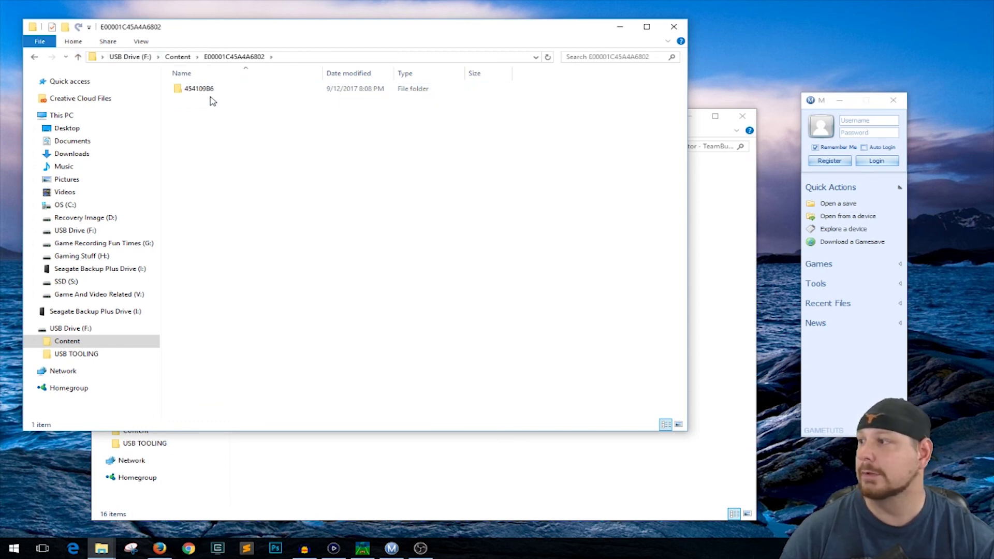
Open 454109B6 > 00000001, select DYNASTY-SAVEEDIT, and minimize the USB drive window.
{"action": "left_click", "coordinate": [211, 97]}
{"action": "double_click", "coordinate": [211, 97]}
{"action": "double_click", "coordinate": [212, 97]}
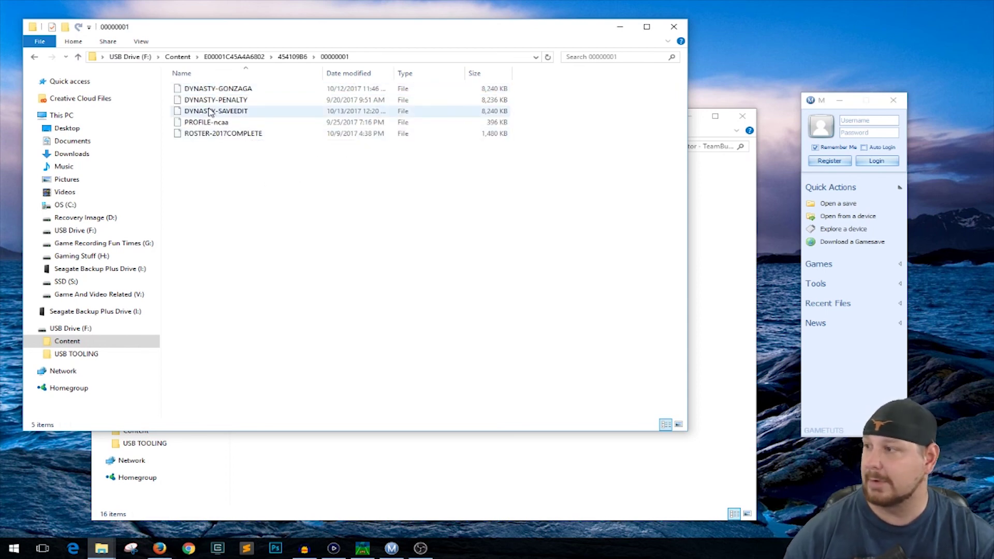
{"action": "left_click", "coordinate": [241, 111]}
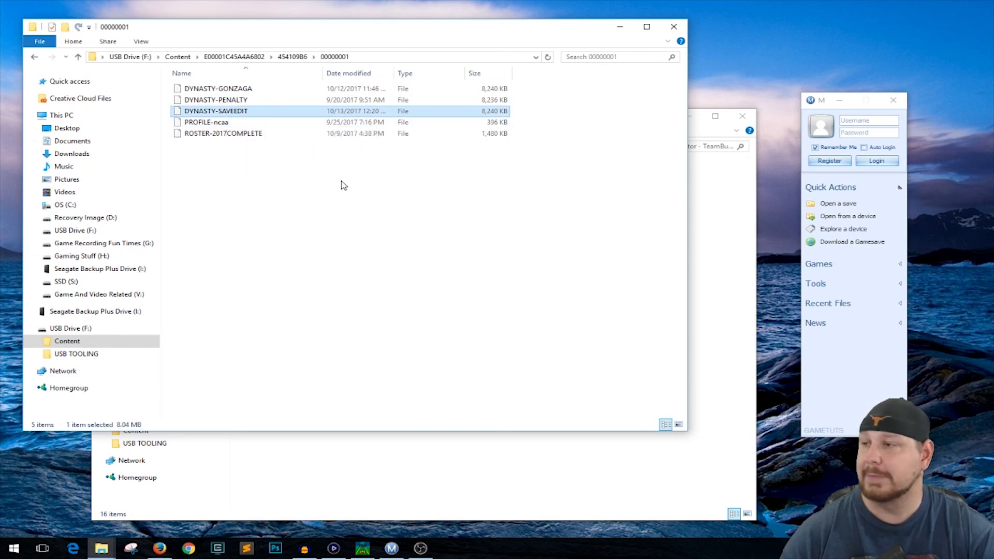
{"action": "left_click", "coordinate": [619, 28]}
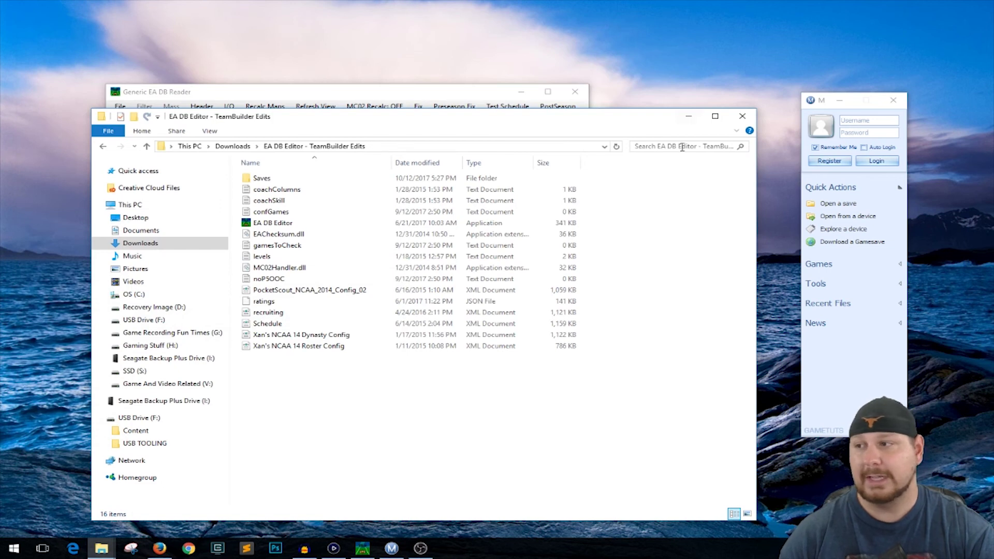
Widen the Modio window beside the EA DB Editor - TeamBuilder Edits folder.
{"action": "left_click_drag", "start_coordinate": [801, 124], "coordinate": [825, 48]}
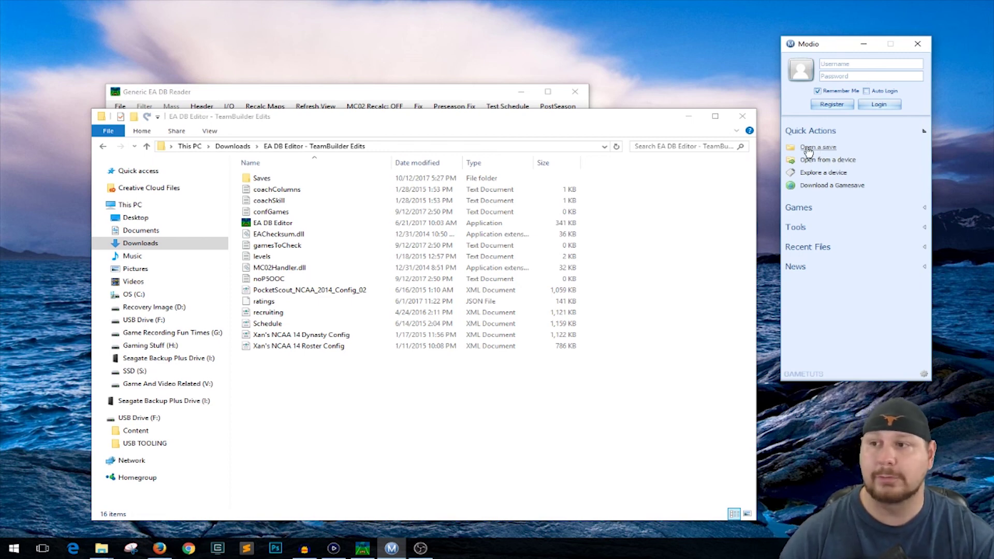
Open DYNASTY-SAVEEDIT in Modio from USB Drive (F:) > Content > E00001C45A4A6802 > 454109B6 > 00000001.
{"action": "left_click", "coordinate": [830, 150]}
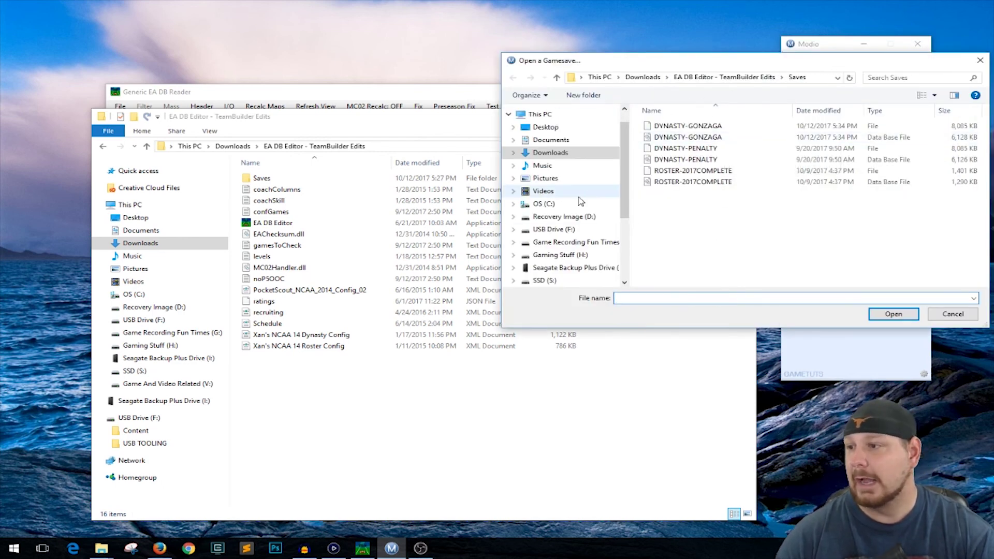
{"action": "left_click", "coordinate": [564, 229]}
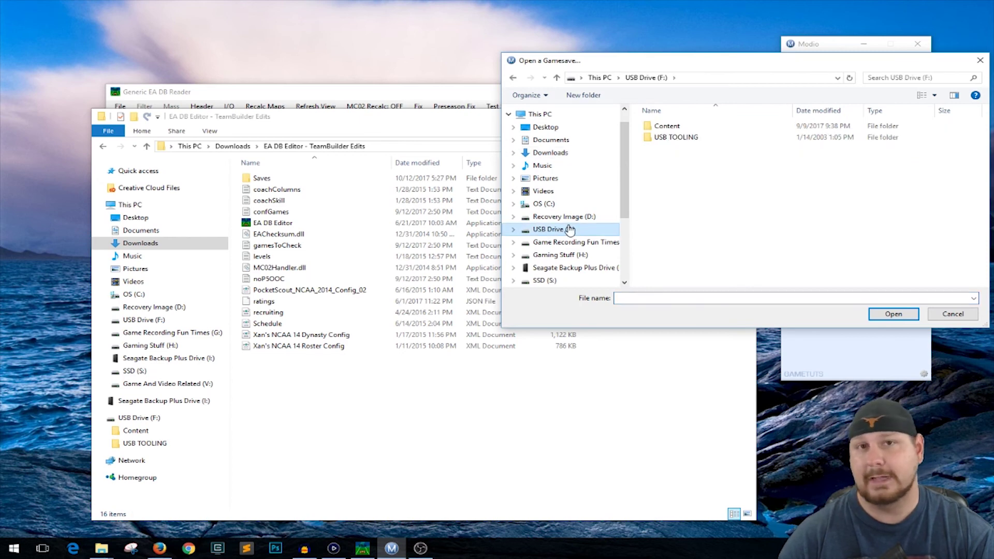
{"action": "double_click", "coordinate": [673, 126]}
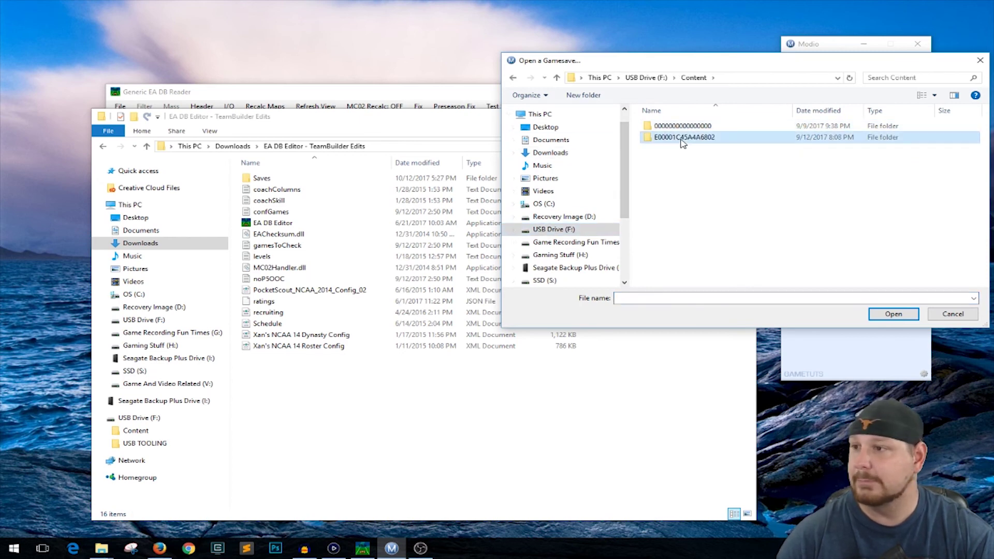
{"action": "double_click", "coordinate": [668, 138]}
{"action": "double_click", "coordinate": [669, 128]}
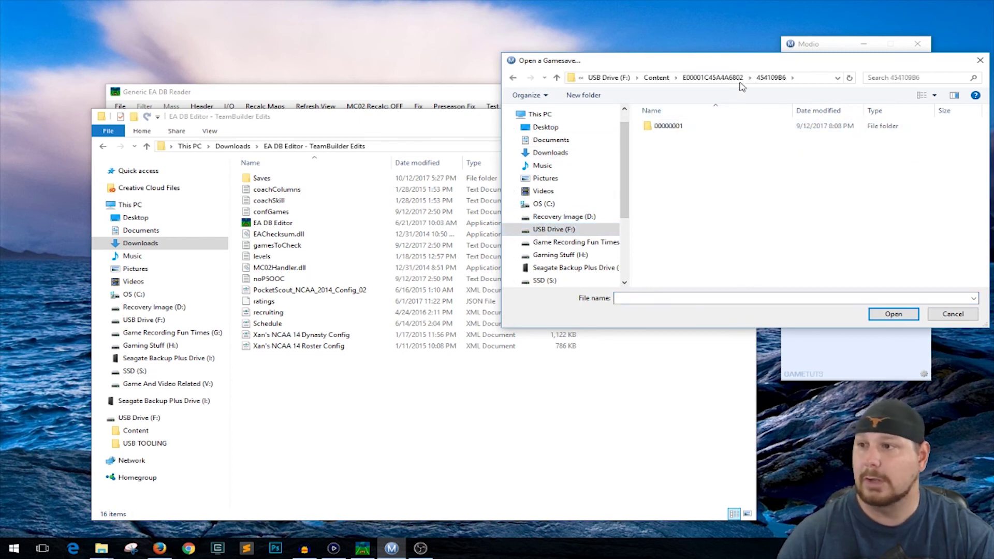
{"action": "double_click", "coordinate": [676, 128]}
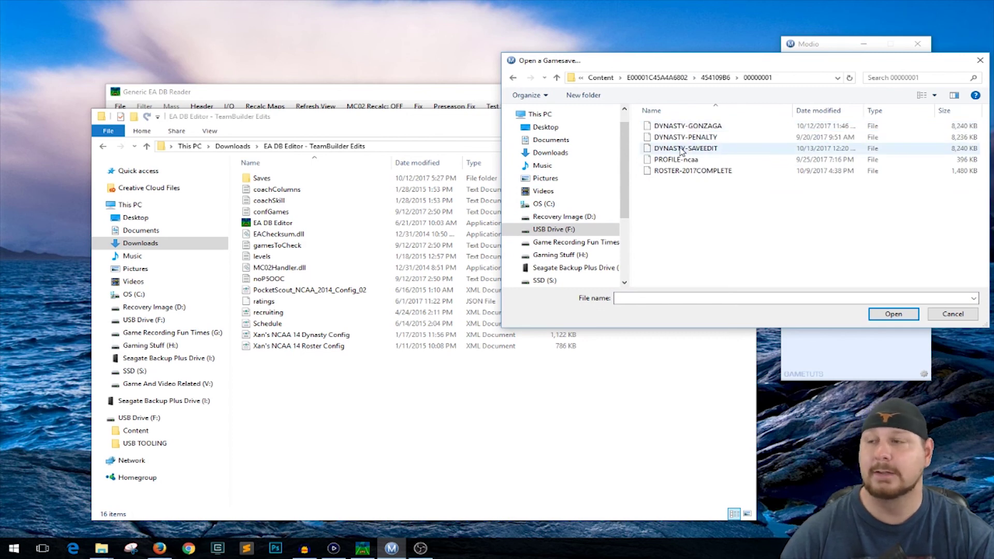
{"action": "left_click", "coordinate": [681, 149]}
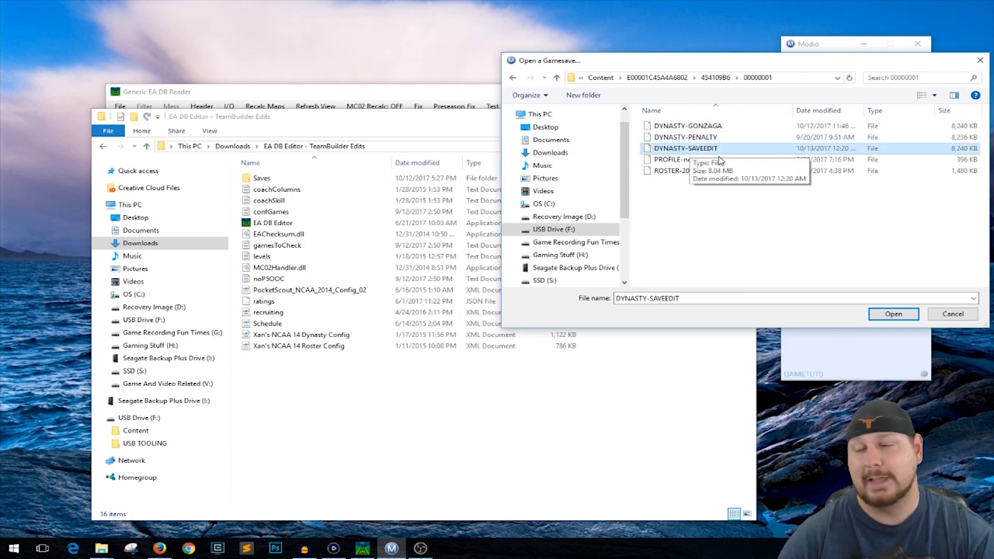
{"action": "left_click", "coordinate": [892, 314]}
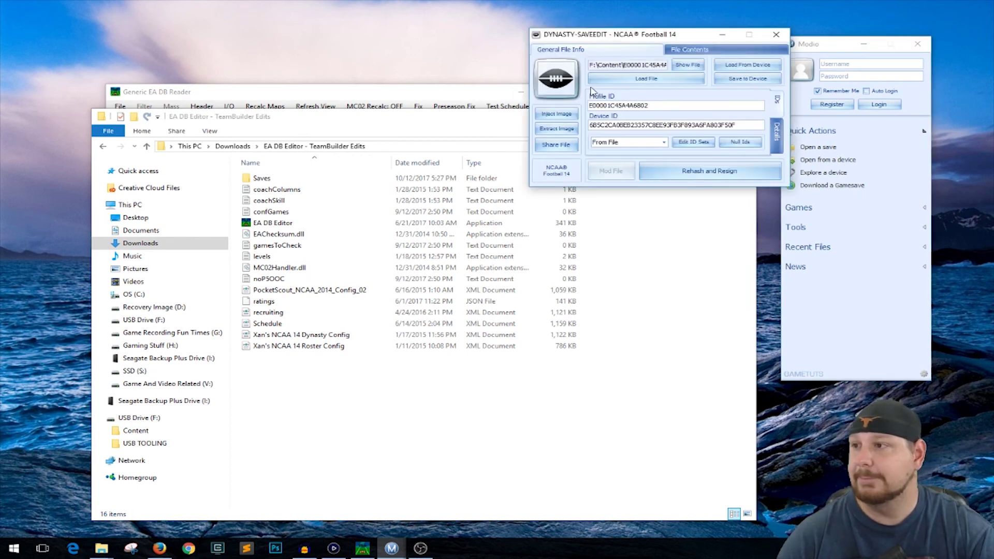
From the save's File Contents, choose Extract File on the DYNASTY-SAVEEDIT entry.
{"action": "left_click", "coordinate": [706, 49]}
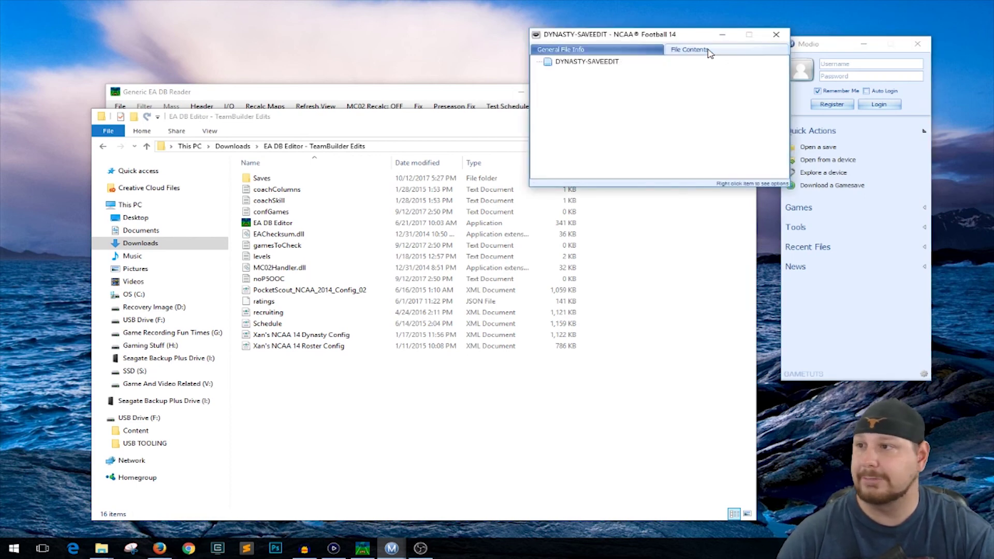
{"action": "double_click", "coordinate": [560, 62]}
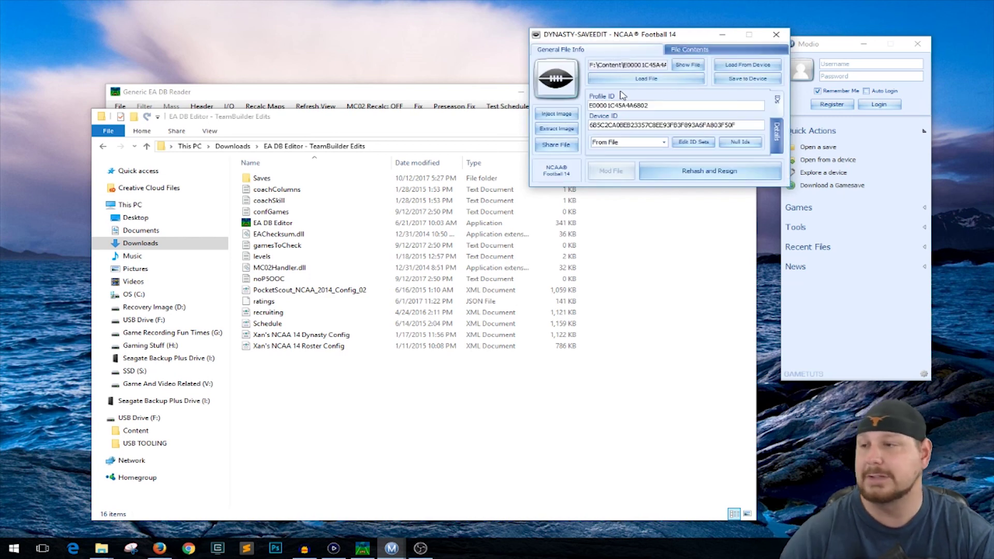
{"action": "left_click", "coordinate": [689, 56]}
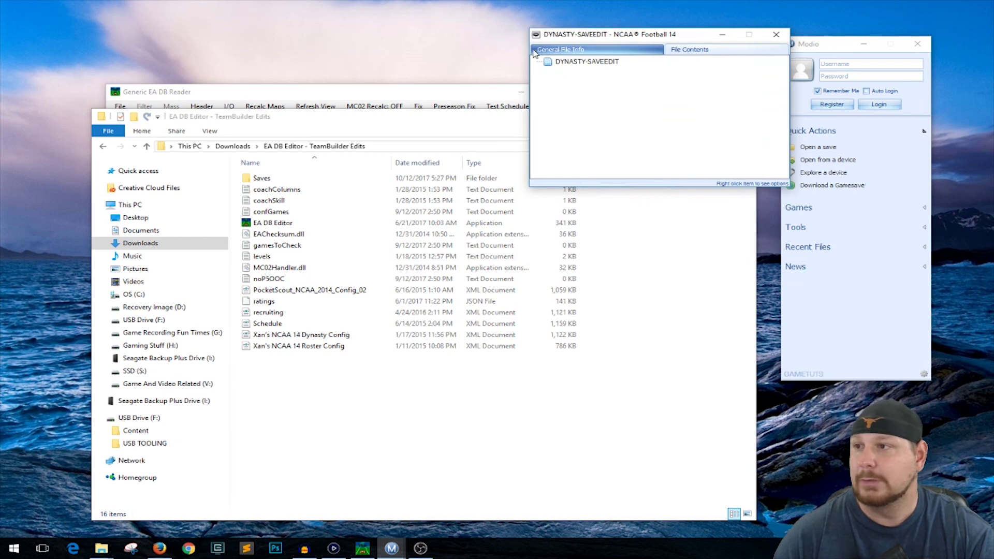
{"action": "right_click", "coordinate": [567, 64]}
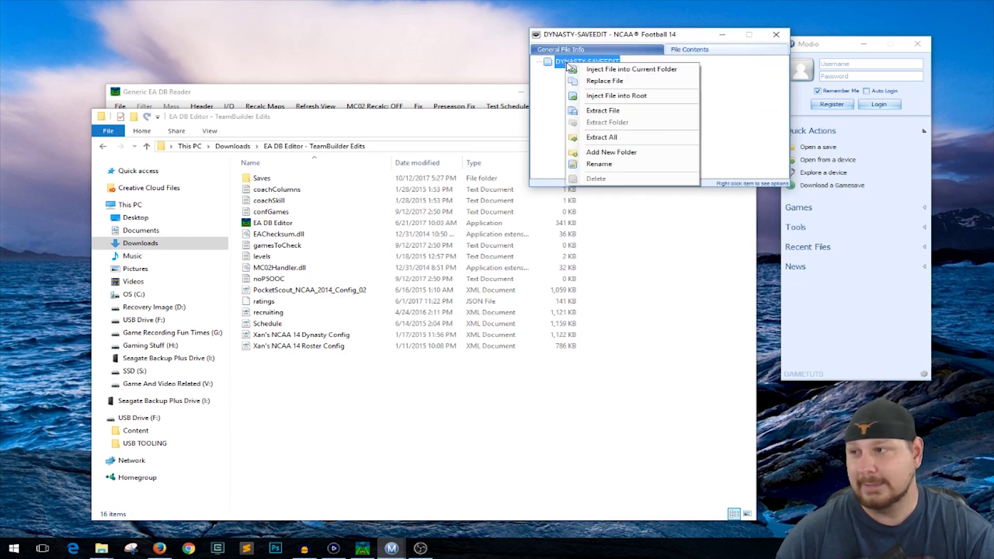
{"action": "left_click", "coordinate": [604, 111]}
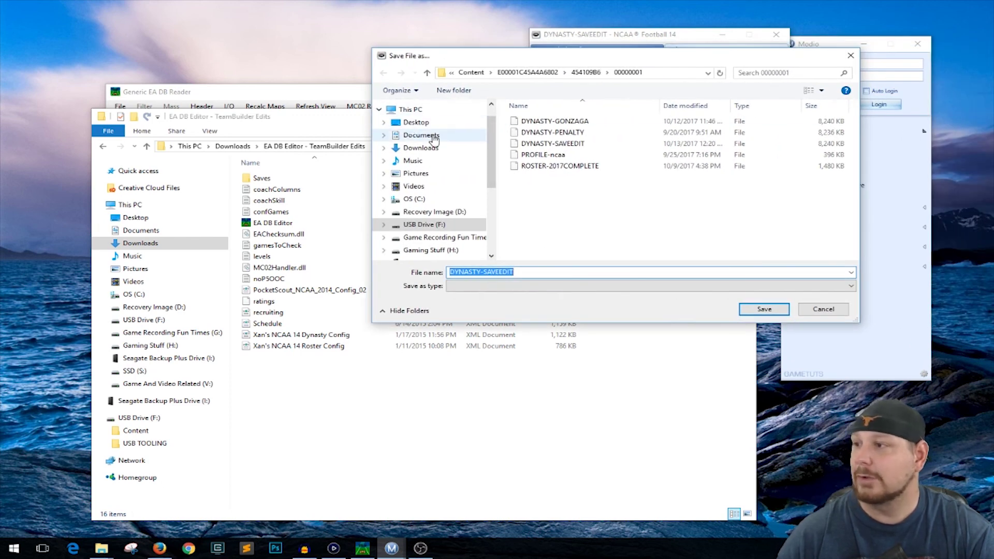
Save the extracted file into Downloads > EA DB Editor - TeamBuilder Edits > Saves.
{"action": "left_click", "coordinate": [433, 136]}
{"action": "left_click", "coordinate": [433, 148]}
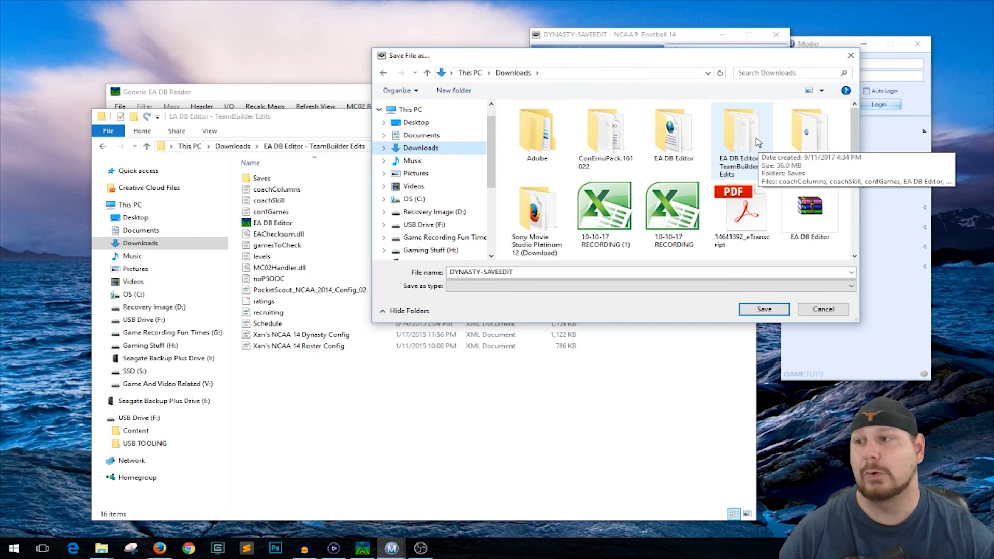
{"action": "double_click", "coordinate": [740, 135]}
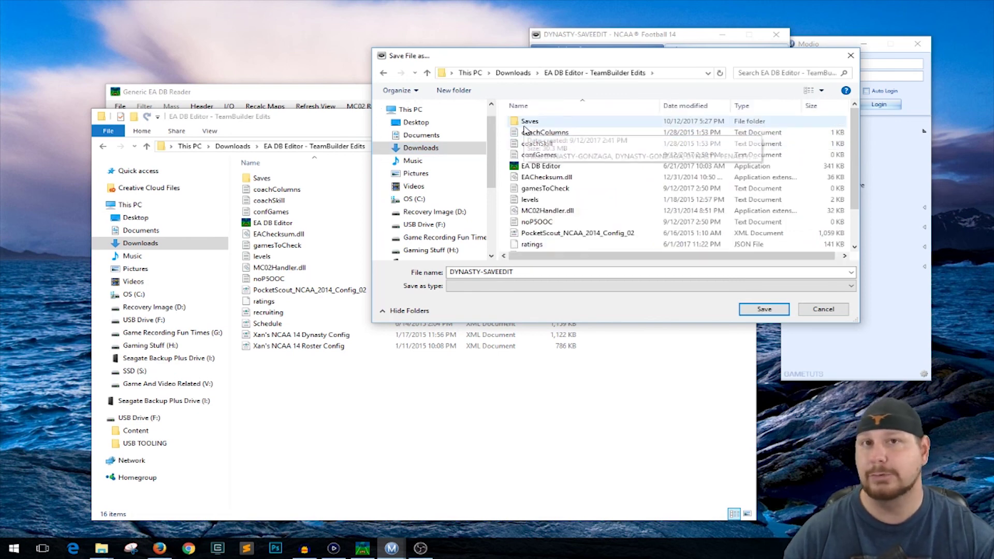
{"action": "double_click", "coordinate": [527, 123]}
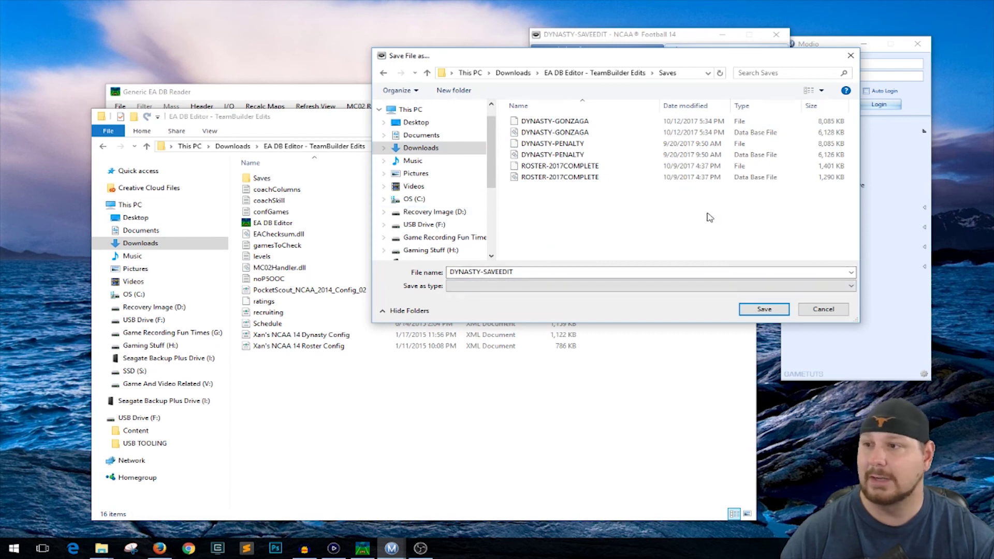
{"action": "left_click", "coordinate": [761, 309]}
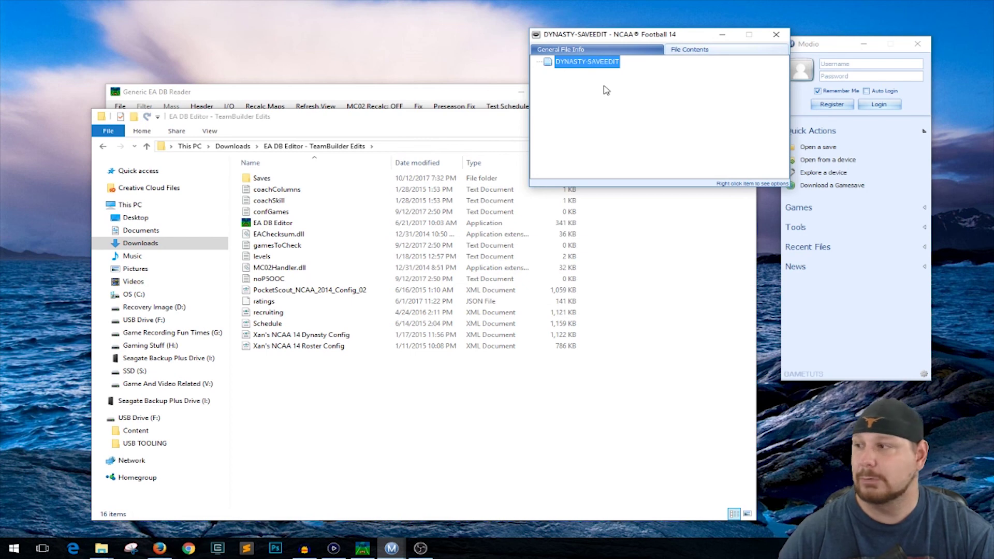
{"action": "left_click", "coordinate": [311, 146]}
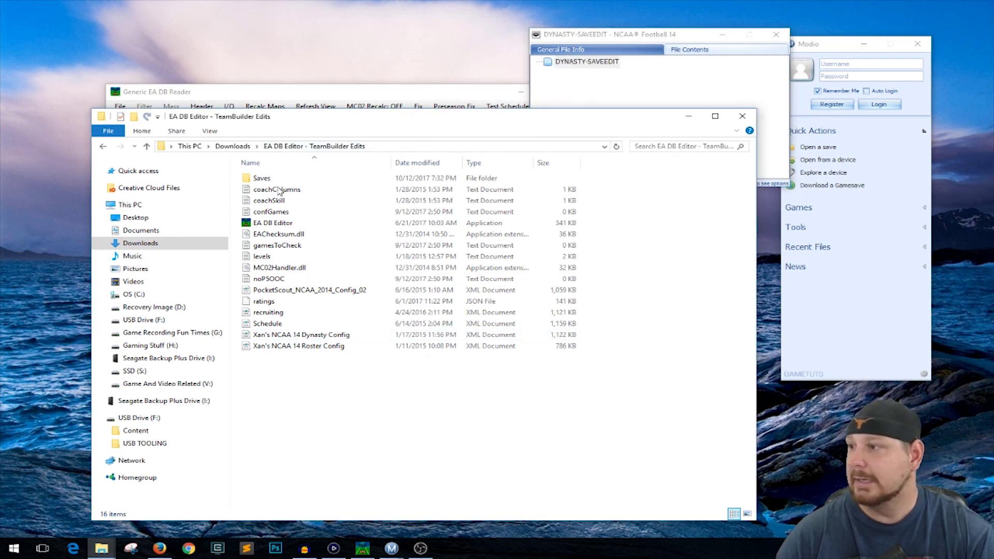
{"action": "double_click", "coordinate": [260, 178]}
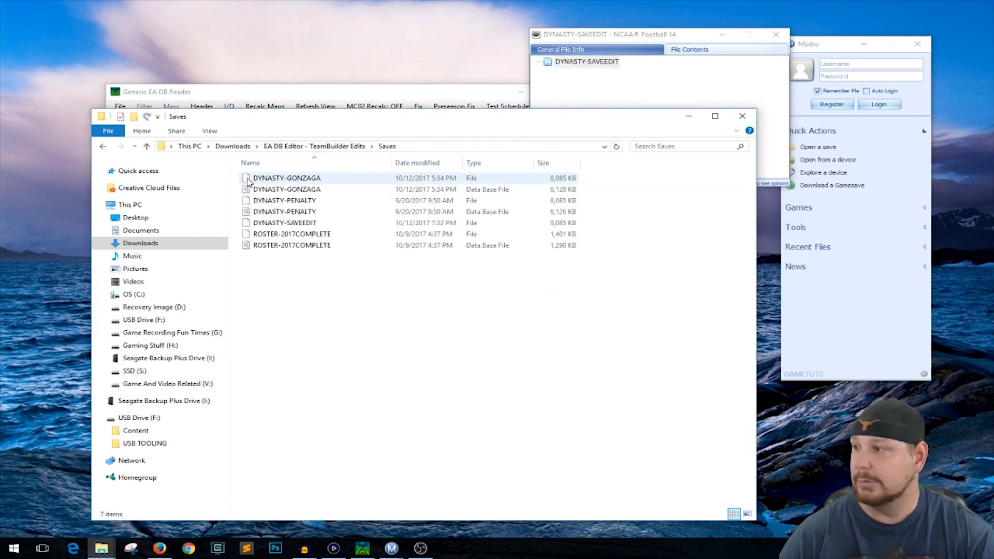
{"action": "left_click", "coordinate": [309, 223]}
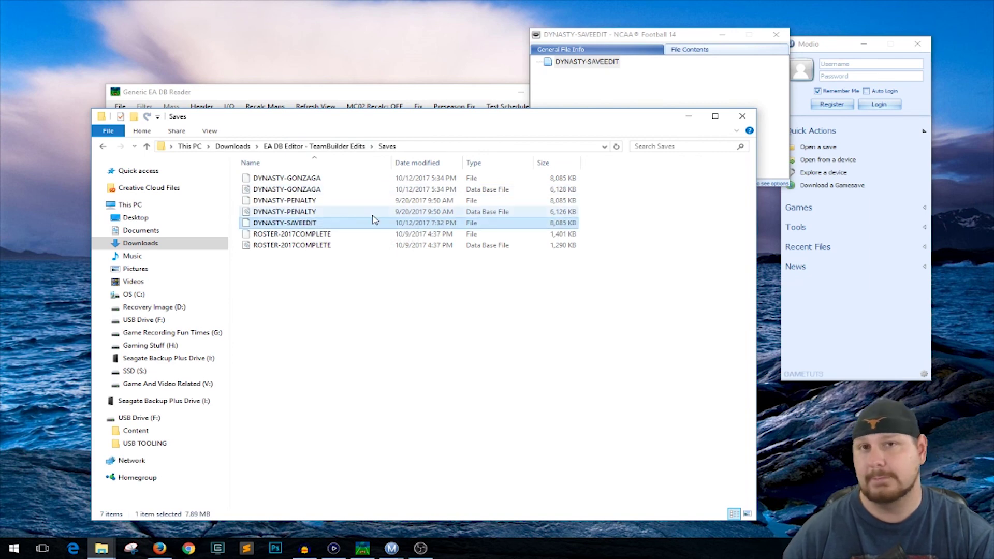
{"action": "left_click", "coordinate": [147, 147]}
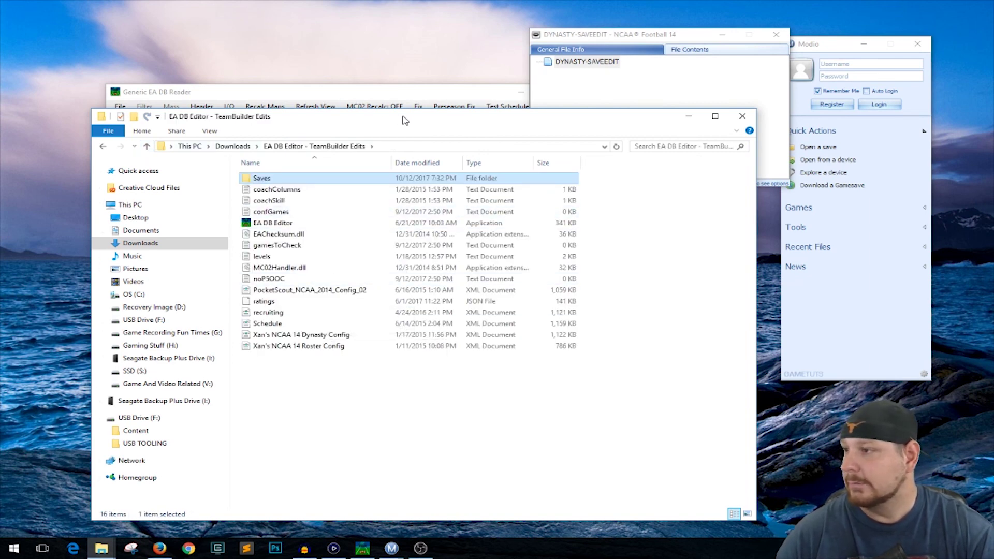
{"action": "left_click_drag", "start_coordinate": [422, 122], "coordinate": [501, 113]}
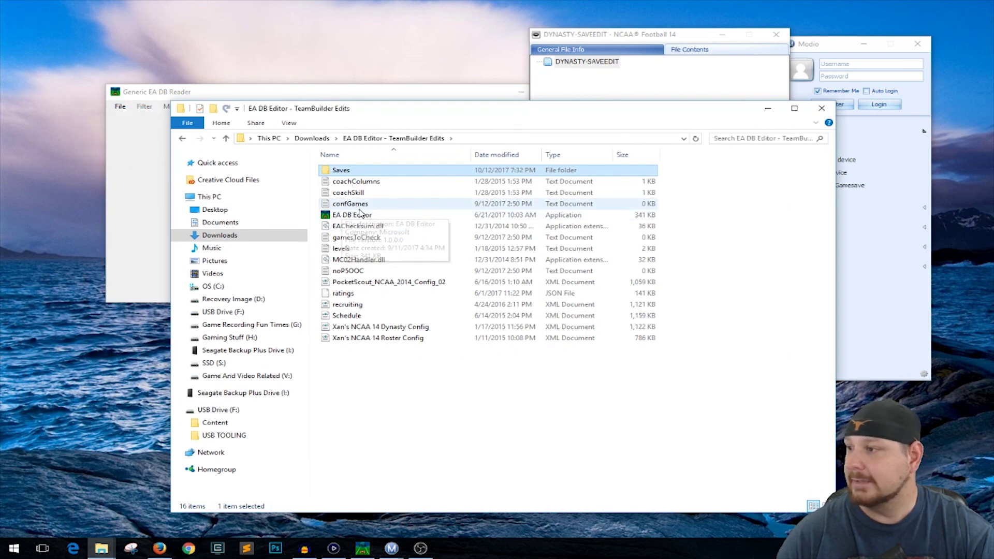
Bring the empty Generic EA DB Reader window in front of the file browser, moved slightly higher, with its File menu showing.
{"action": "left_click", "coordinate": [440, 97]}
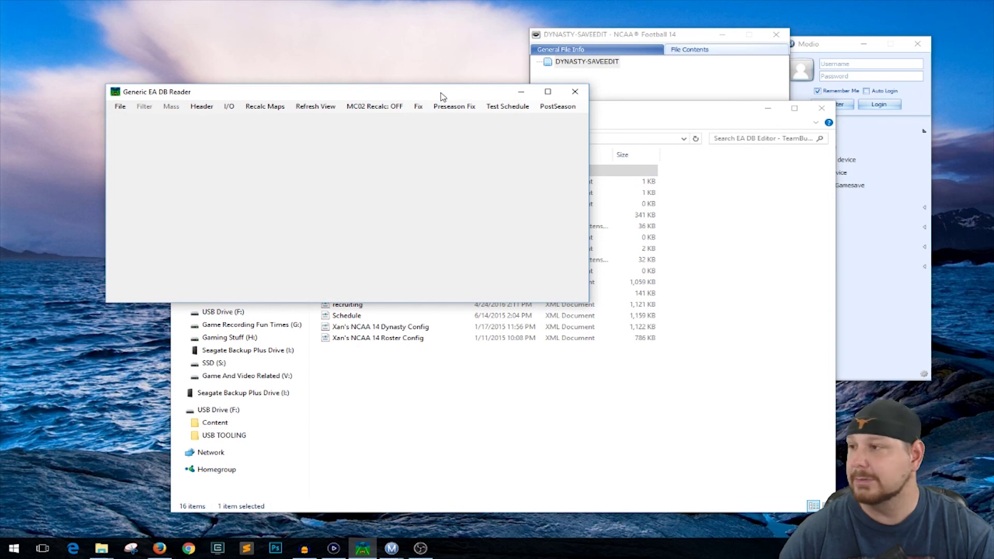
{"action": "left_click_drag", "start_coordinate": [440, 97], "coordinate": [436, 75]}
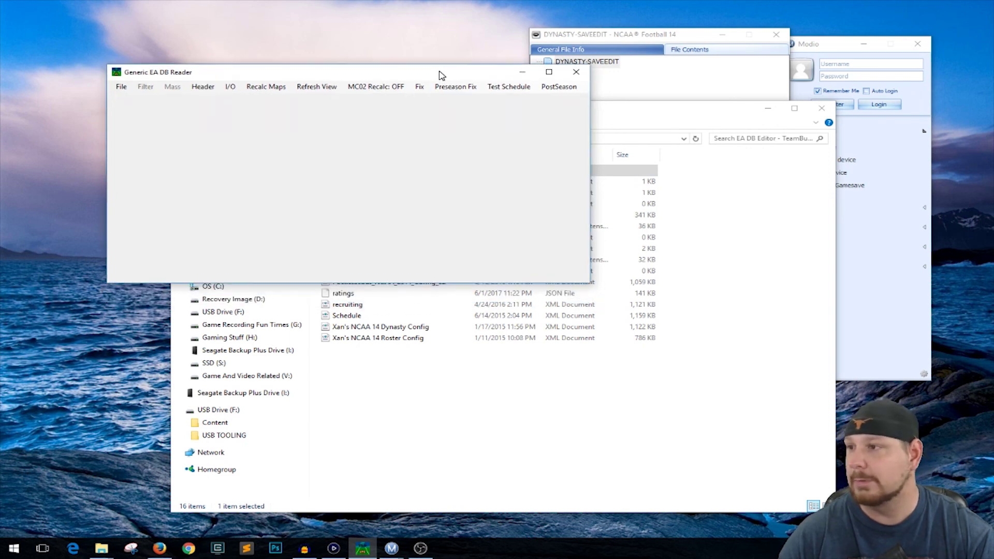
{"action": "left_click", "coordinate": [615, 109]}
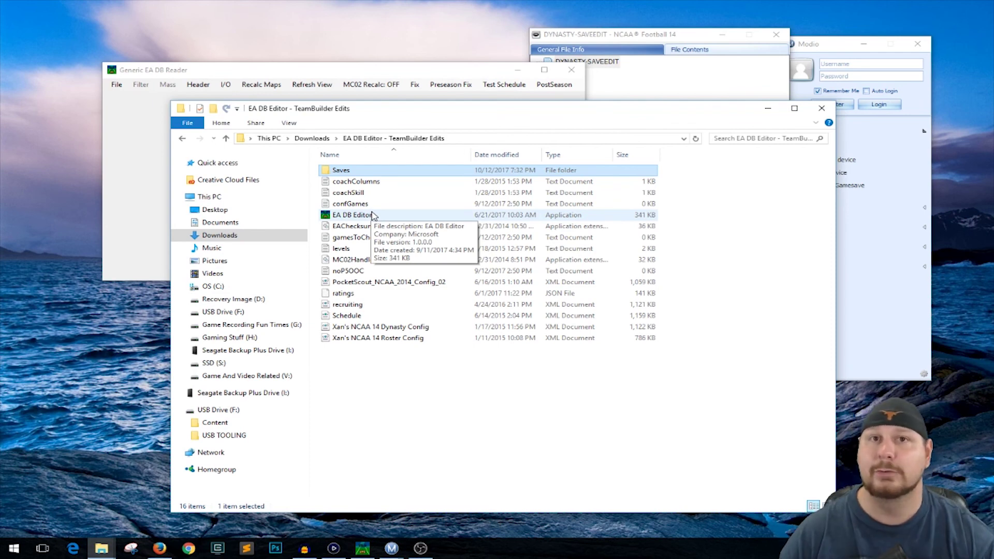
{"action": "left_click", "coordinate": [248, 71]}
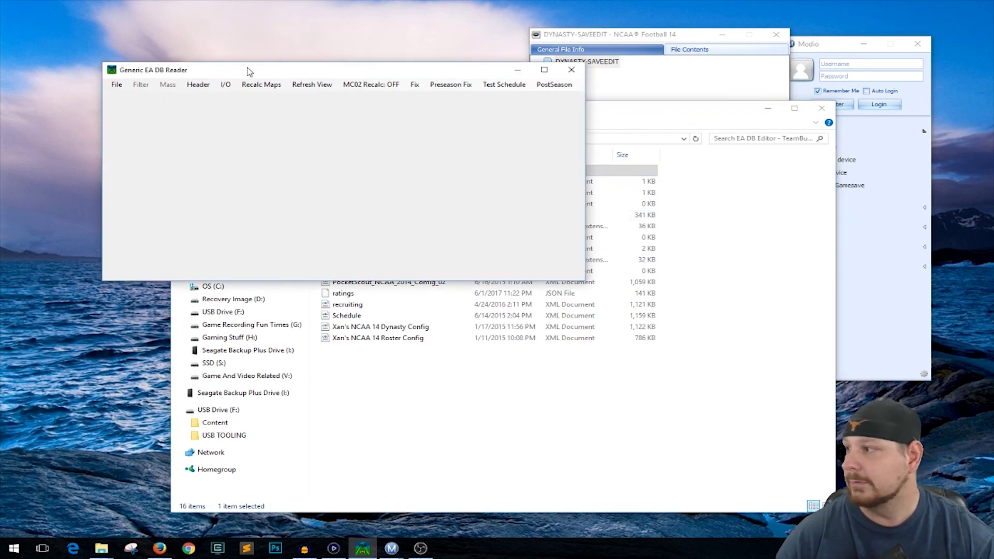
{"action": "left_click", "coordinate": [117, 84]}
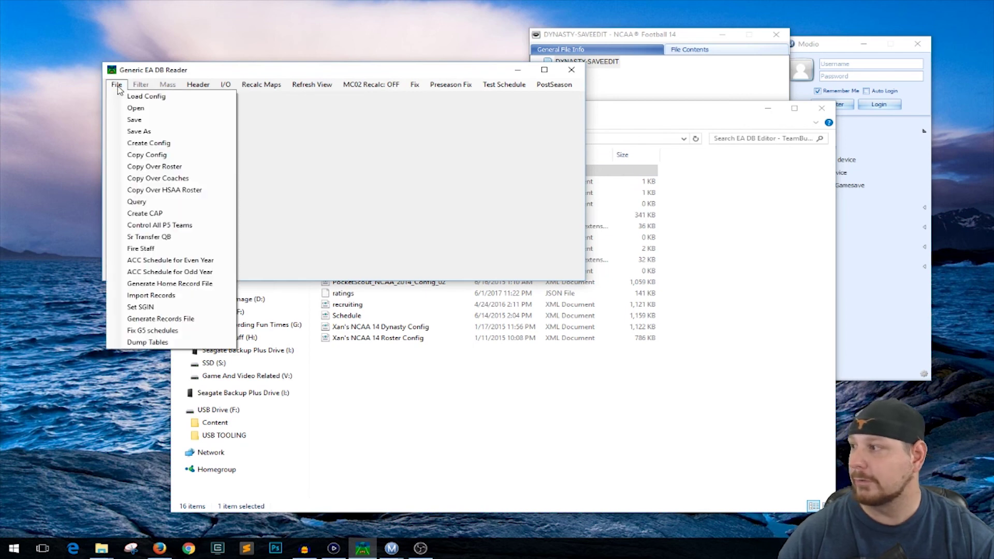
Load Xan's NCAA 14 Dynasty Config as the reader's XML config file.
{"action": "left_click", "coordinate": [146, 96]}
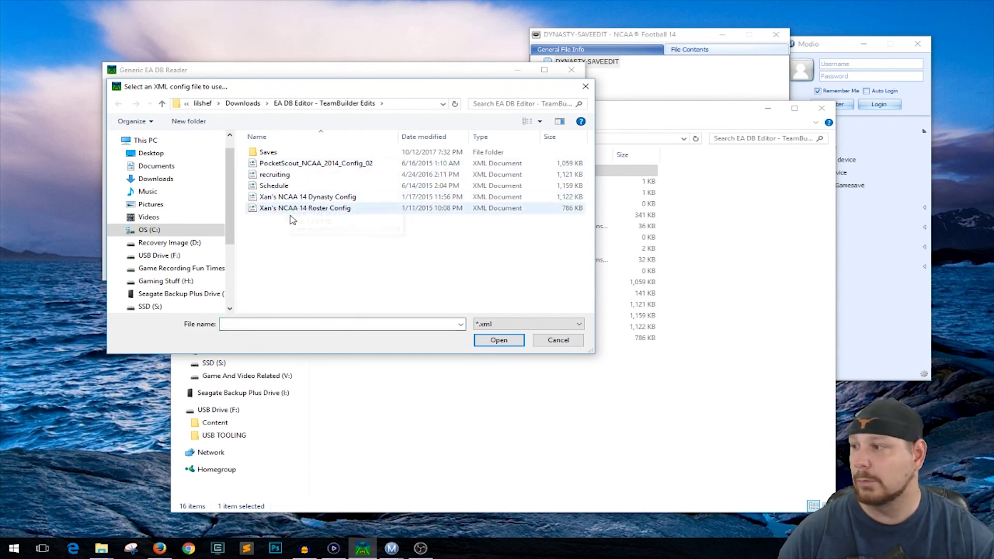
{"action": "left_click", "coordinate": [314, 200]}
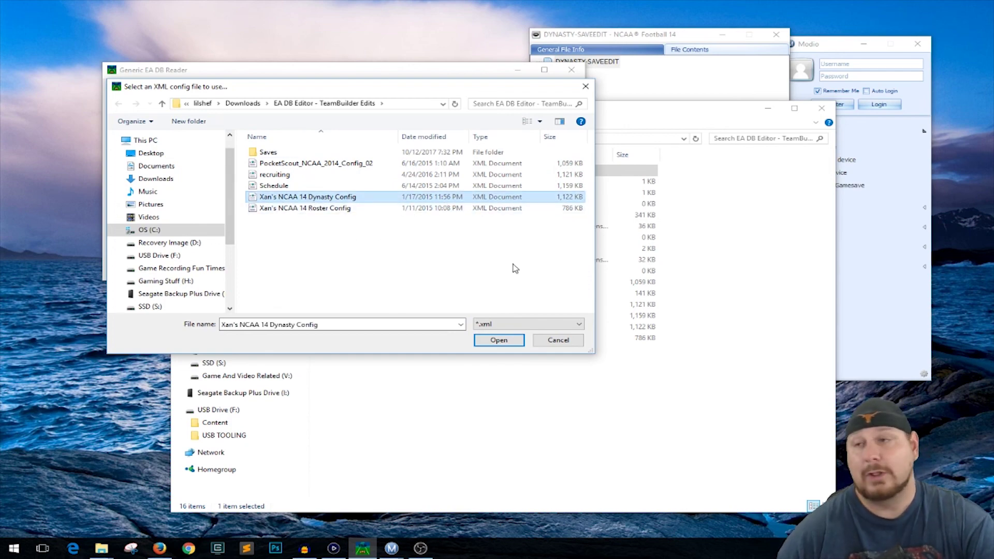
{"action": "left_click", "coordinate": [499, 340]}
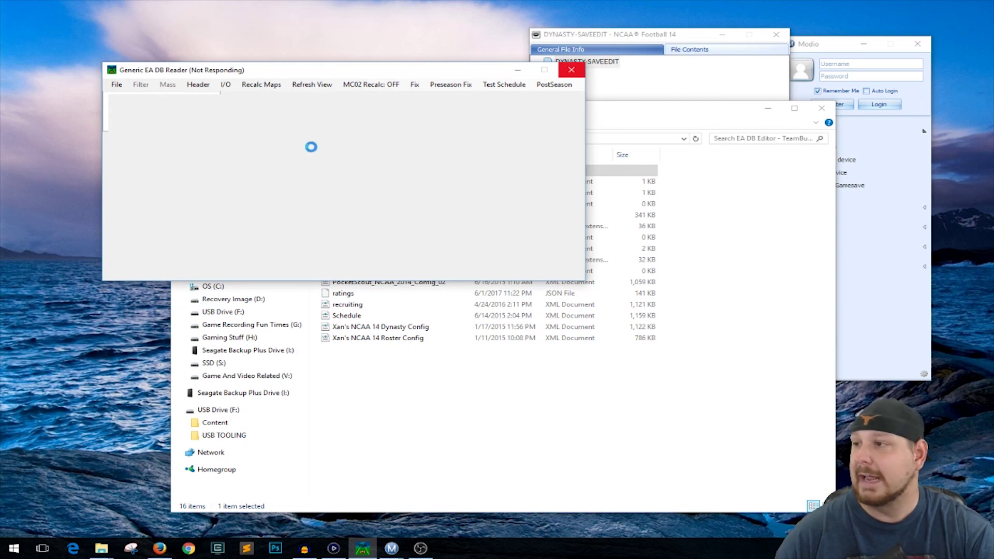
Browse the team, recruit and coach data tabs, then return to the player data table.
{"action": "left_click", "coordinate": [325, 122]}
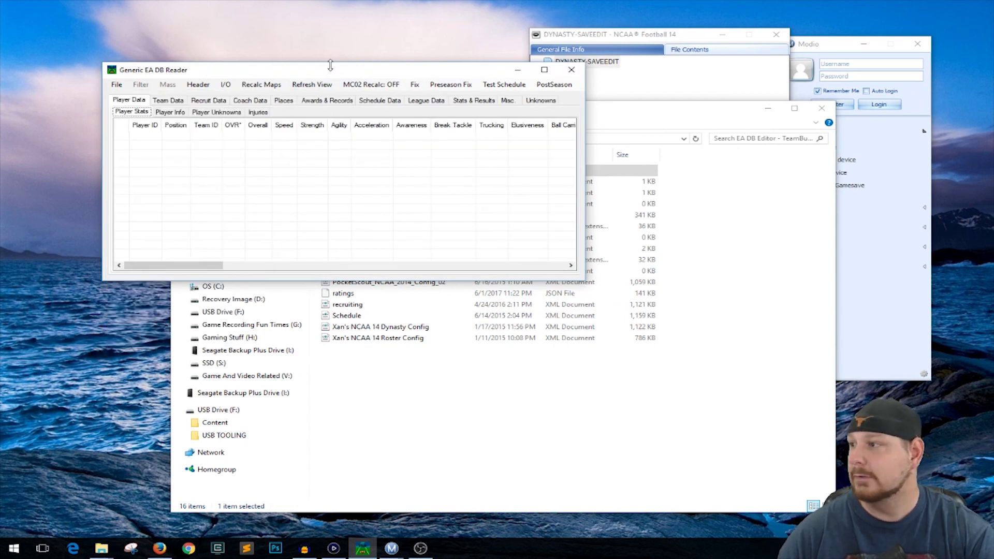
{"action": "left_click", "coordinate": [167, 101]}
{"action": "left_click", "coordinate": [202, 102]}
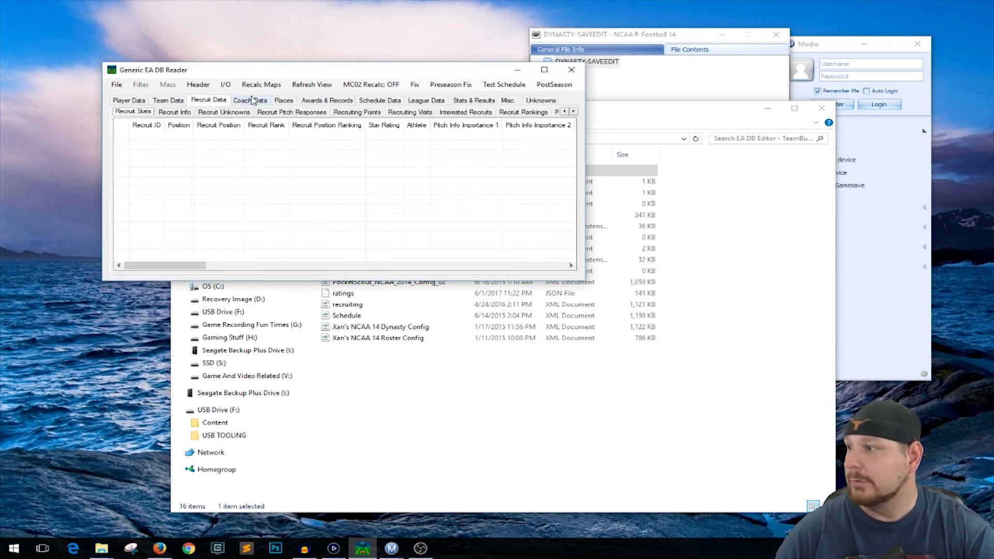
{"action": "left_click", "coordinate": [253, 101]}
{"action": "left_click", "coordinate": [143, 102]}
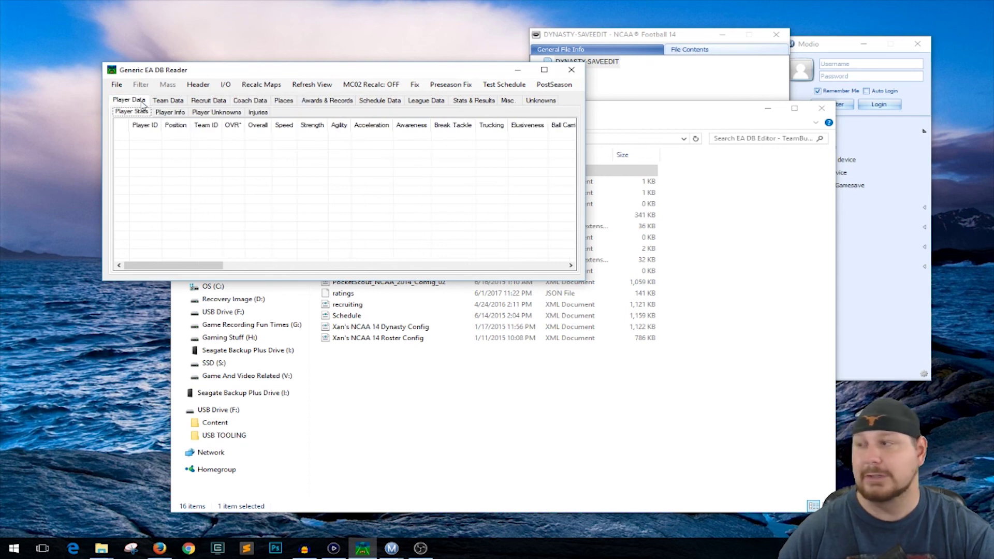
Open the DYNASTY-SAVEEDIT save from the Saves folder.
{"action": "left_click", "coordinate": [117, 85]}
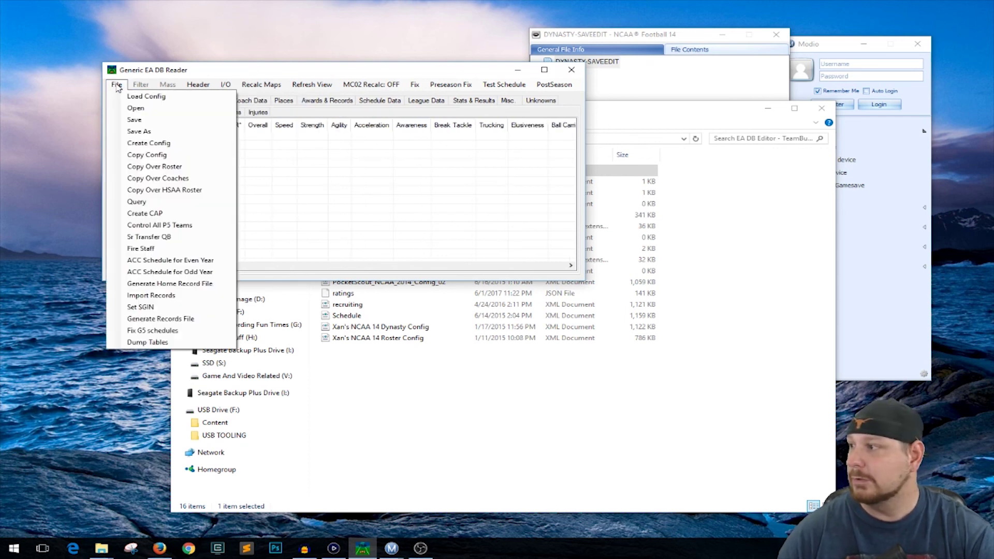
{"action": "left_click", "coordinate": [136, 108]}
{"action": "double_click", "coordinate": [279, 151]}
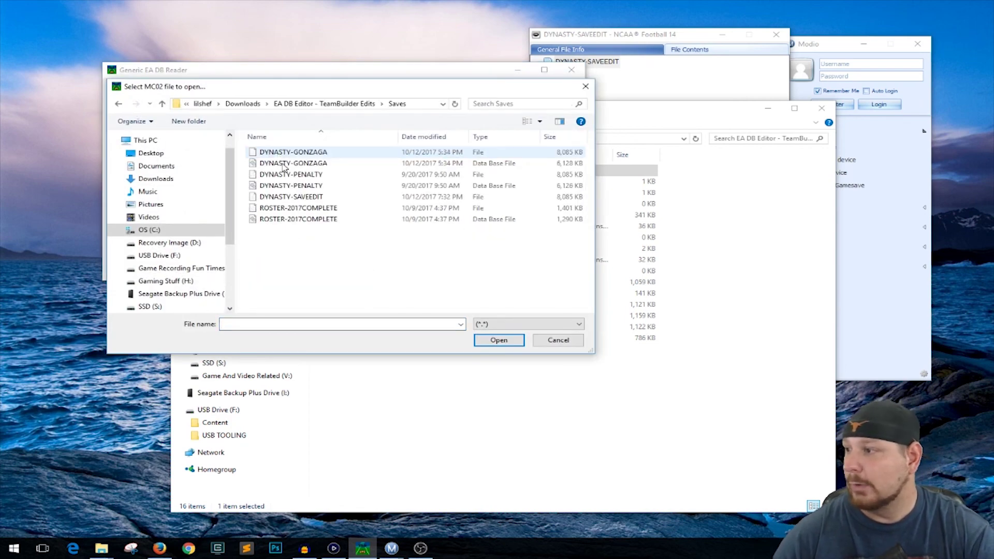
{"action": "left_click", "coordinate": [290, 197]}
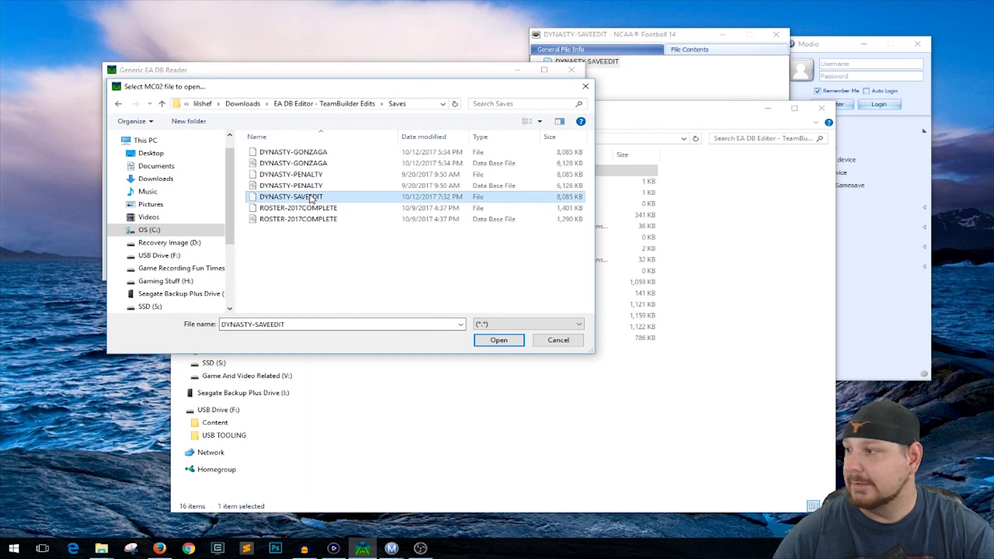
{"action": "left_click", "coordinate": [486, 337]}
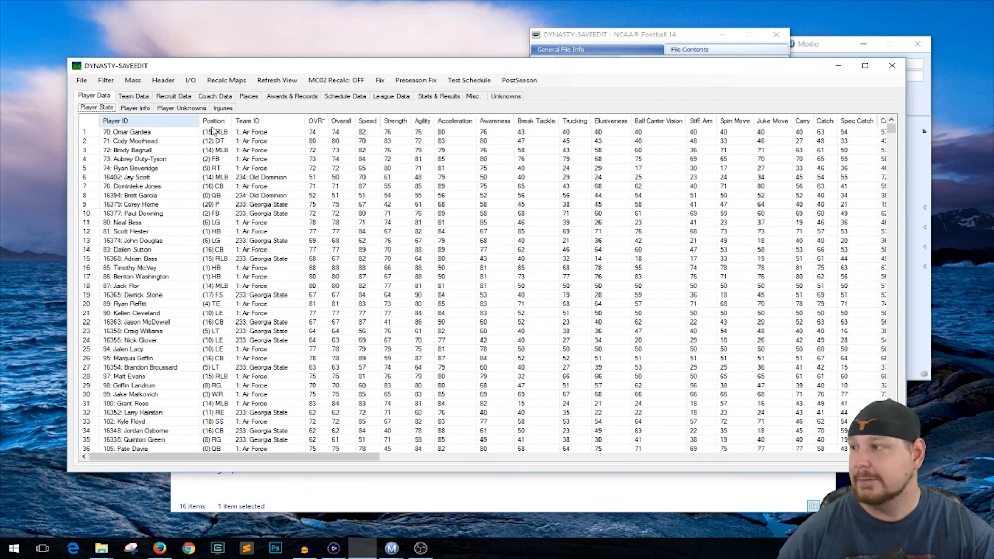
Sort the player table descending by Team ID and select the first Gonzaga (904) player.
{"action": "left_click", "coordinate": [265, 122]}
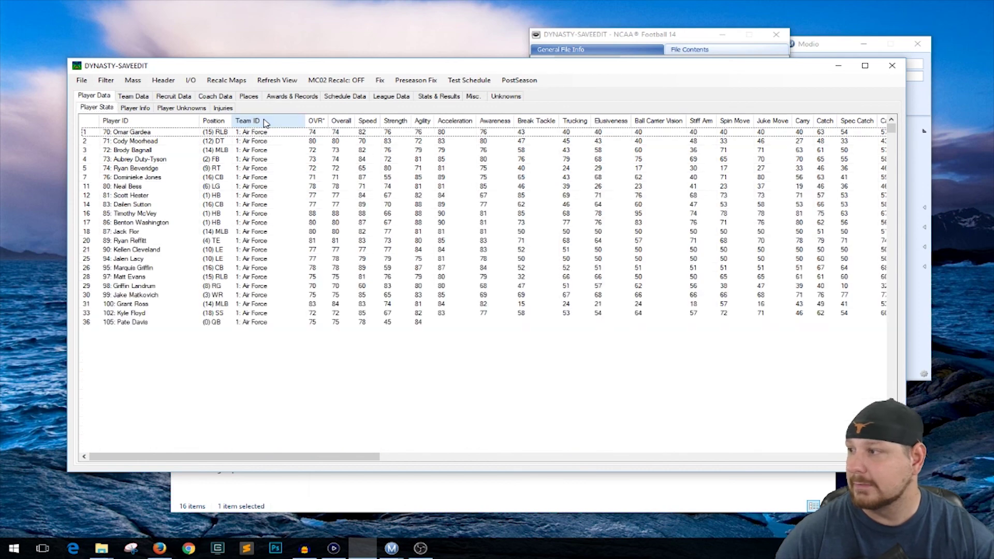
{"action": "left_click", "coordinate": [265, 122]}
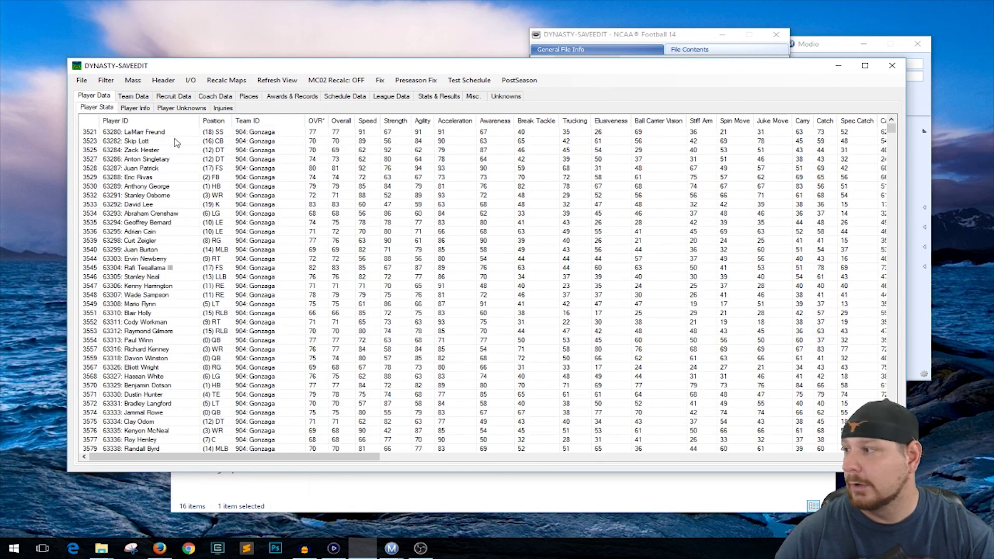
{"action": "left_click", "coordinate": [366, 133]}
Leave the first player's Speed rating unchanged and select the row for player 3530.
{"action": "left_click", "coordinate": [369, 135]}
{"action": "left_click", "coordinate": [414, 137]}
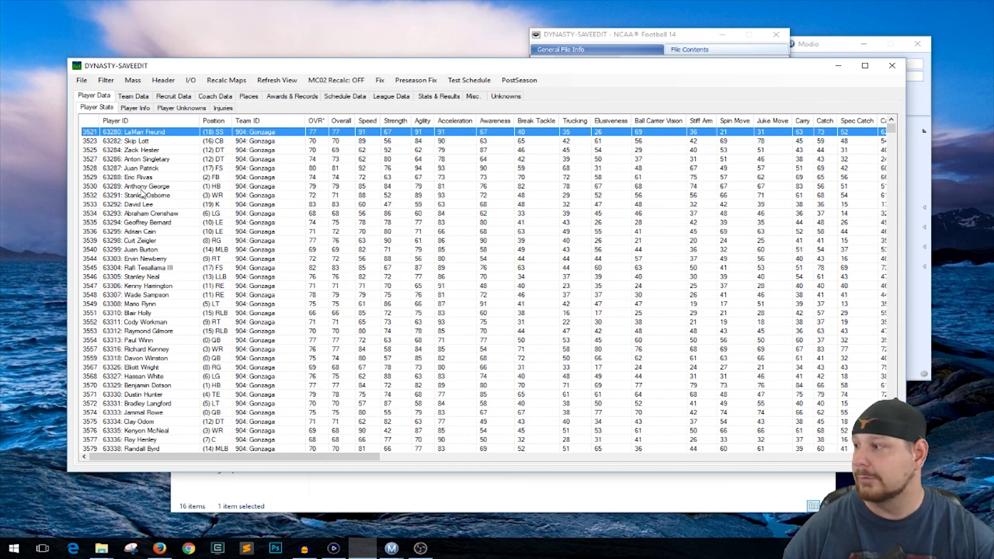
{"action": "left_click", "coordinate": [143, 187]}
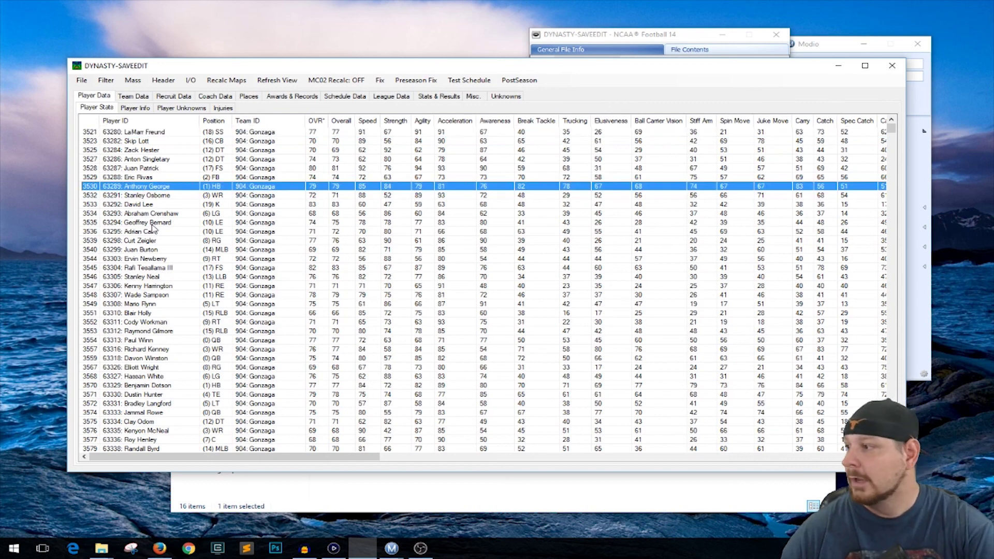